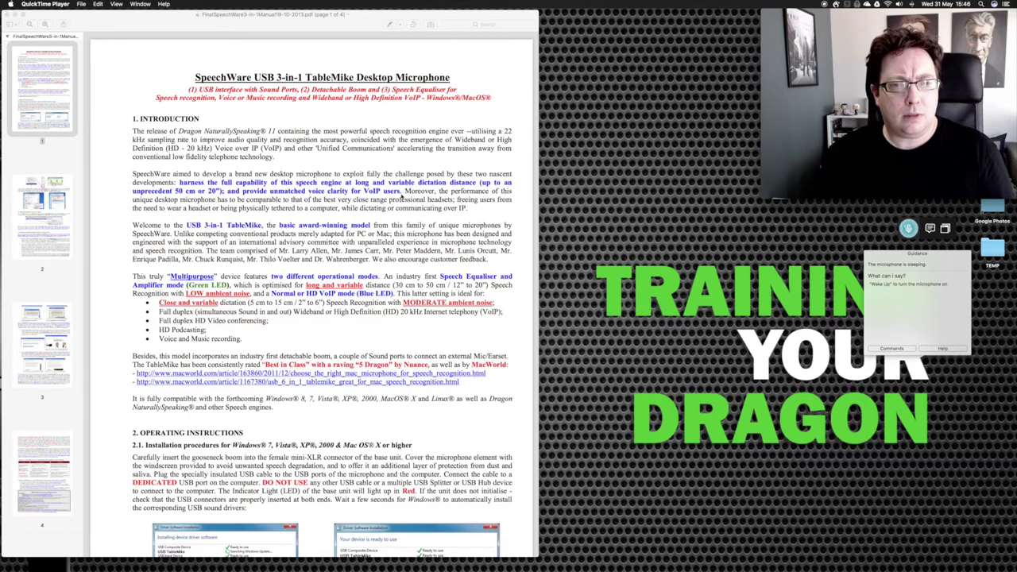
# Bring the TableMike manual PDF to the front and read down to page 4.
pyautogui.click(402, 195)
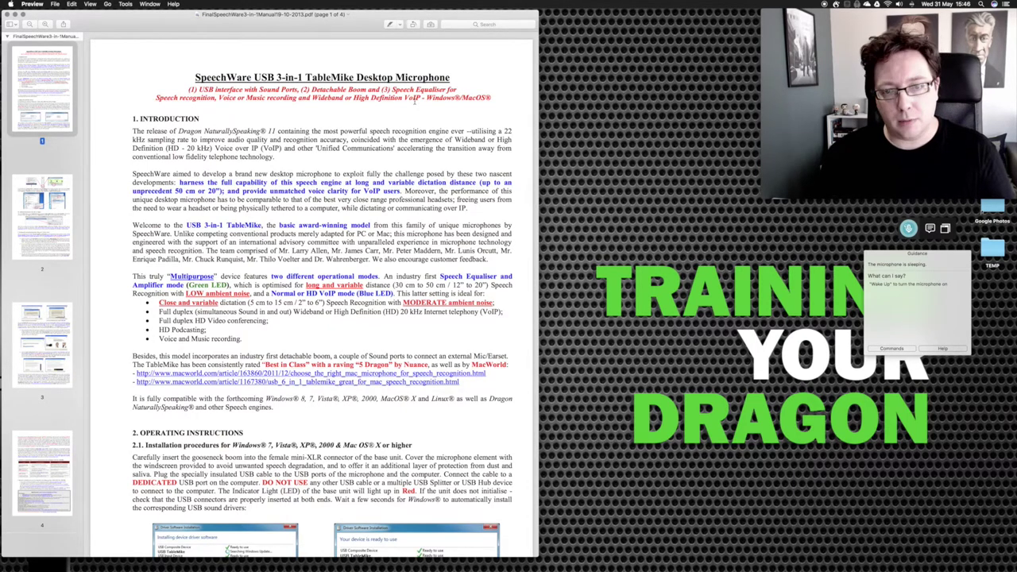
pyautogui.scroll(-5, 407, 111)
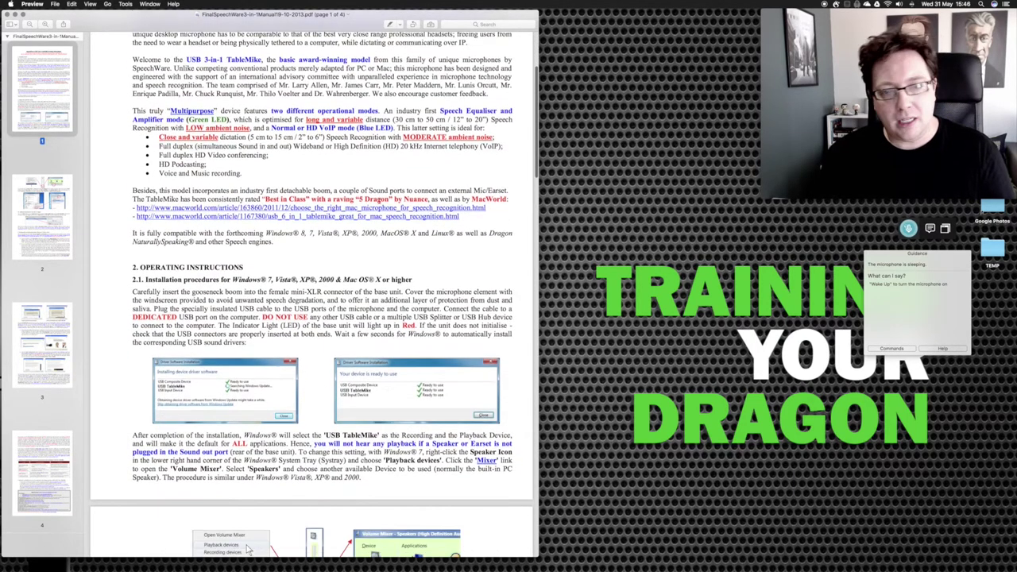
pyautogui.scroll(-5, 379, 200)
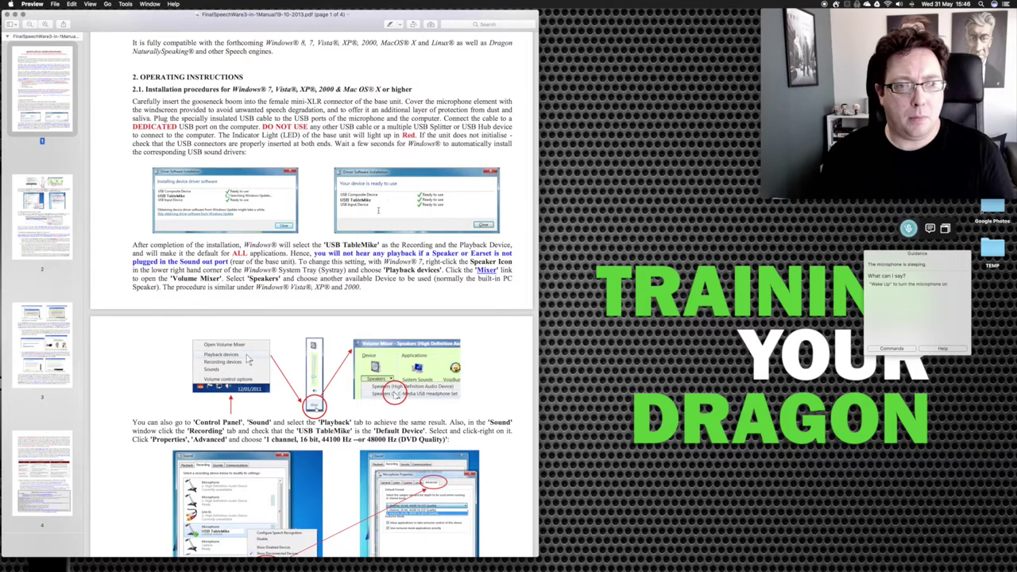
pyautogui.scroll(-4, 378, 210)
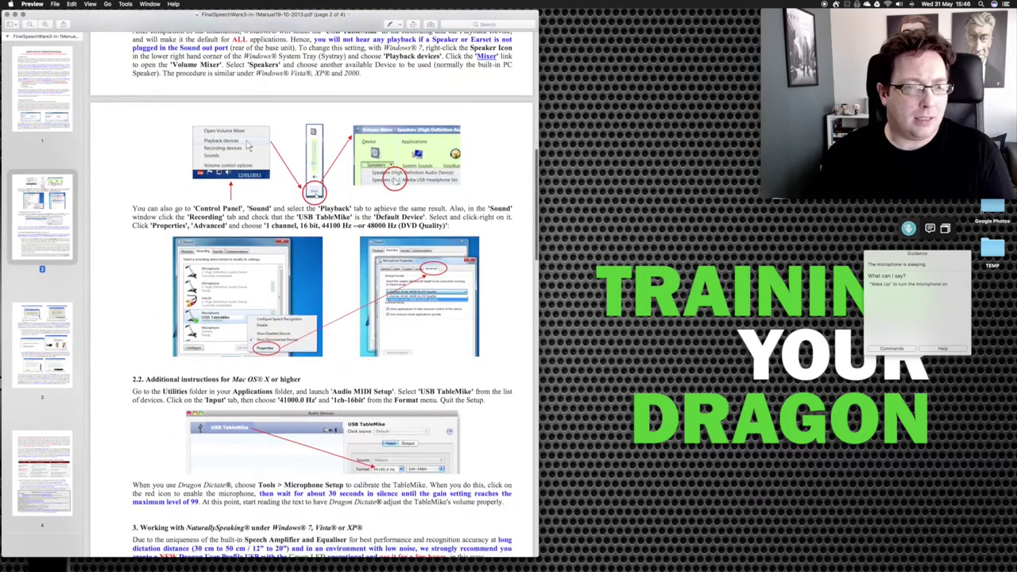
pyautogui.scroll(-1, 311, 292)
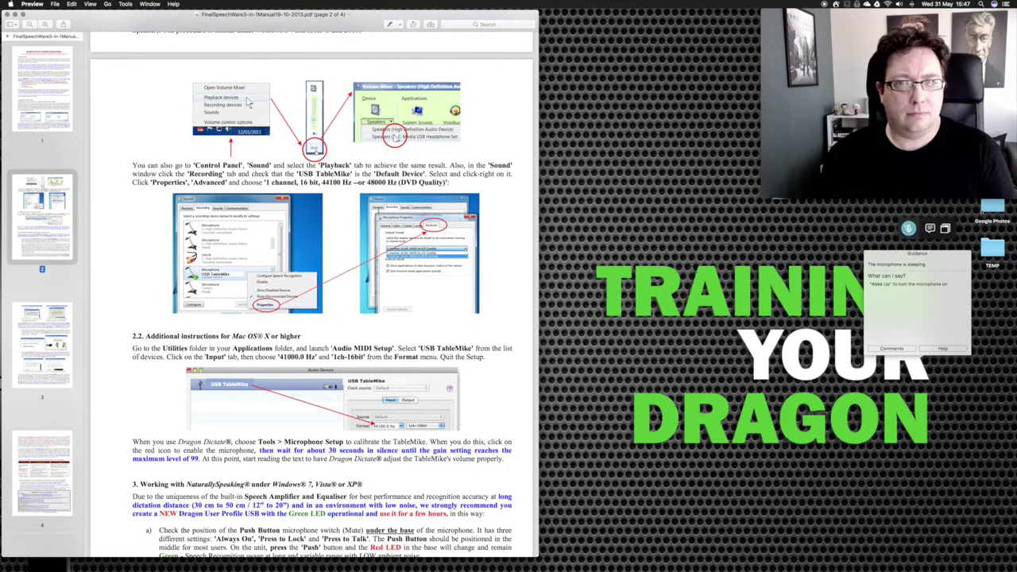
pyautogui.scroll(-10, 388, 238)
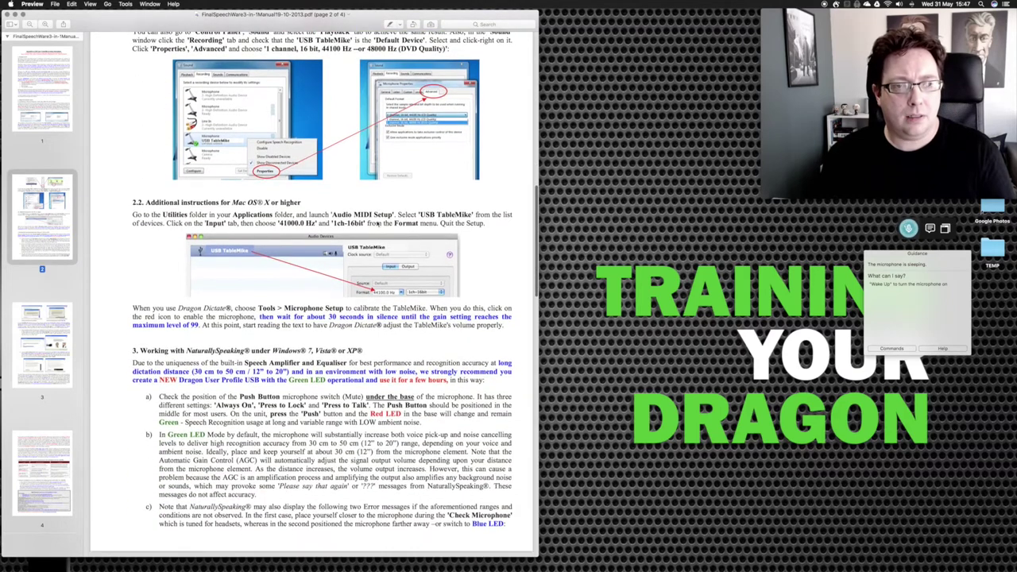
pyautogui.scroll(-3, 388, 238)
pyautogui.scroll(-1, 387, 237)
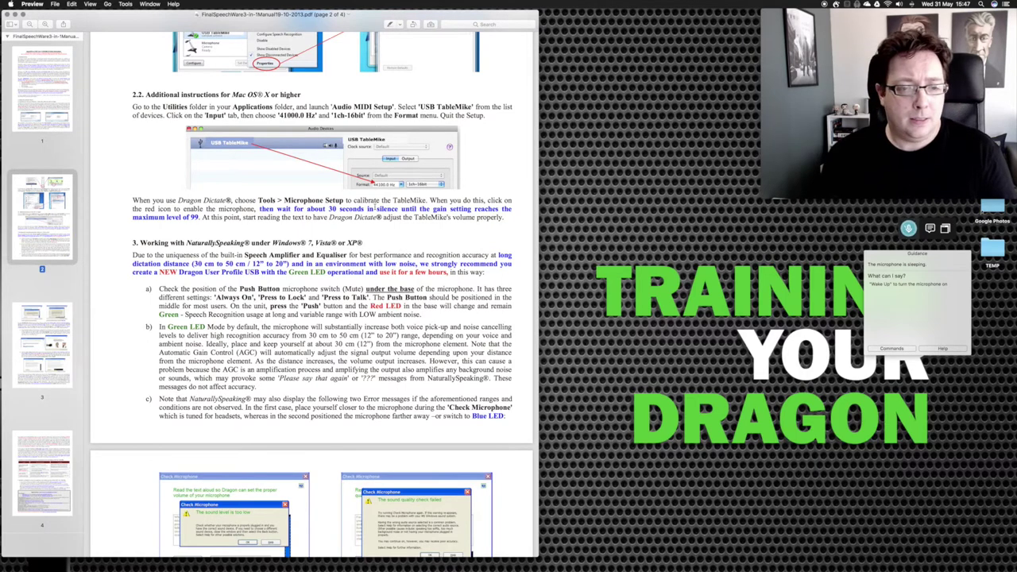
pyautogui.scroll(-14, 375, 205)
pyautogui.scroll(-5, 375, 205)
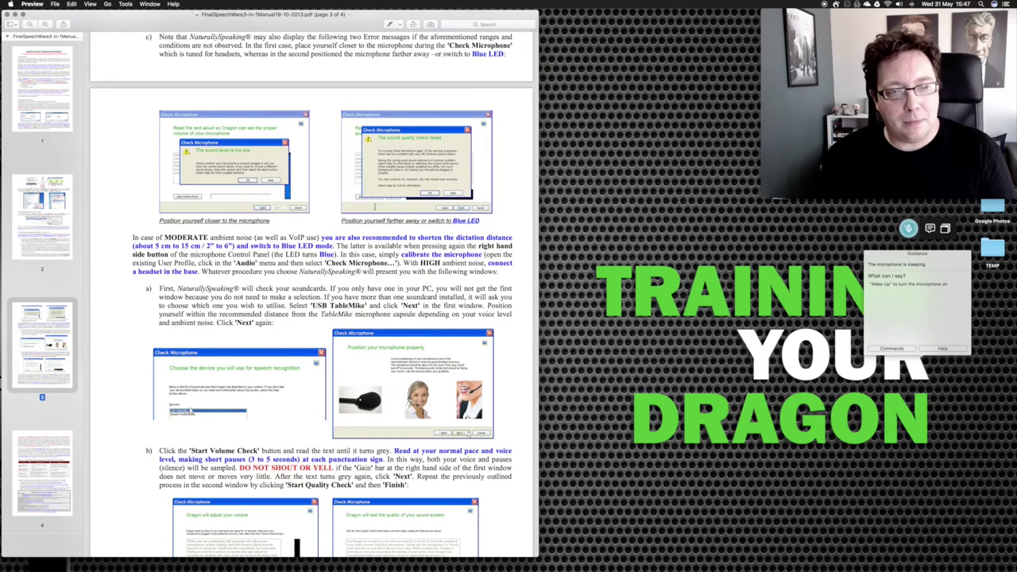
pyautogui.scroll(-15, 375, 205)
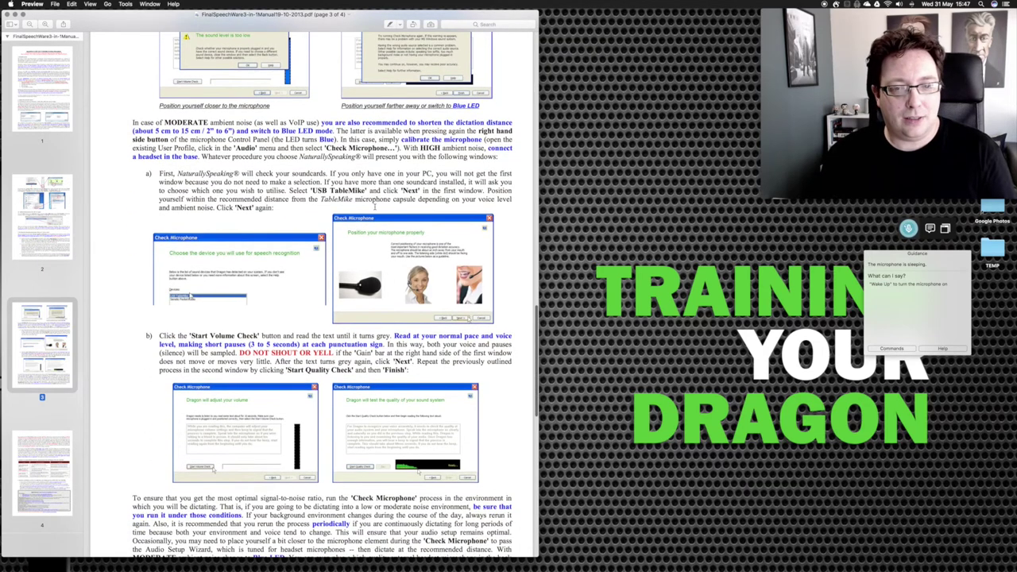
pyautogui.scroll(-12, 375, 205)
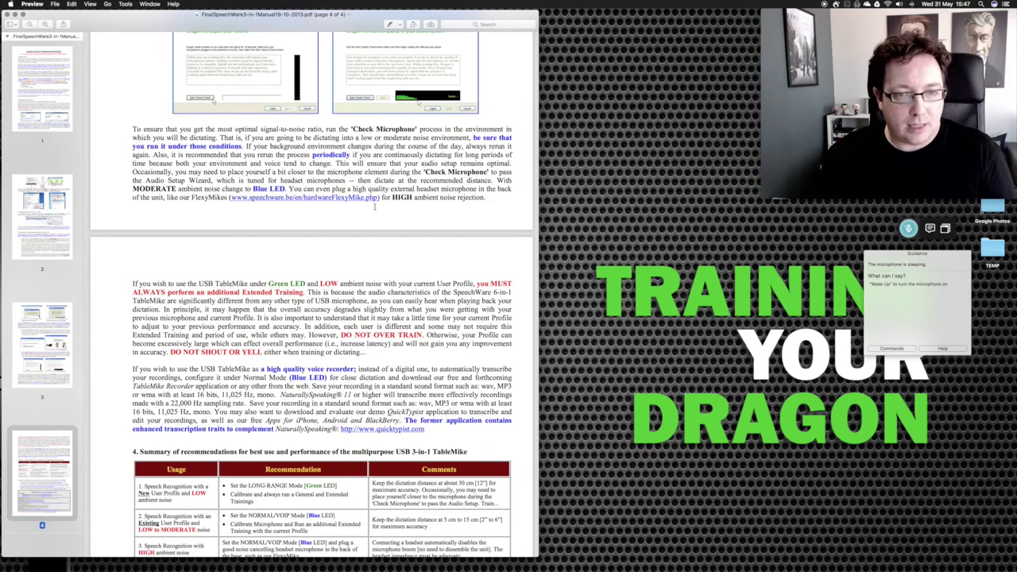
# Return to the manual's title at the top of page 1.
pyautogui.scroll(20, 376, 205)
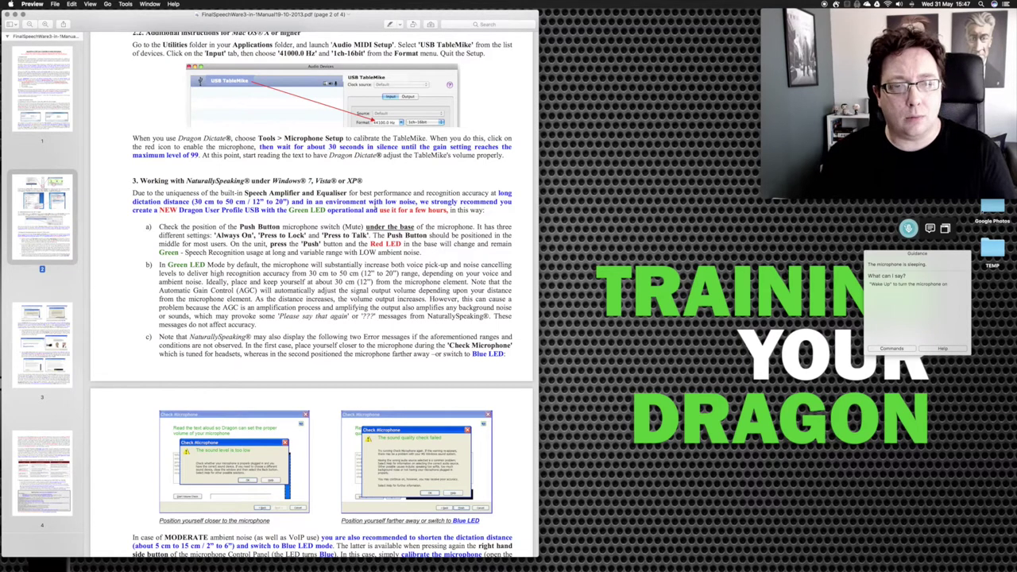
pyautogui.scroll(20, 374, 204)
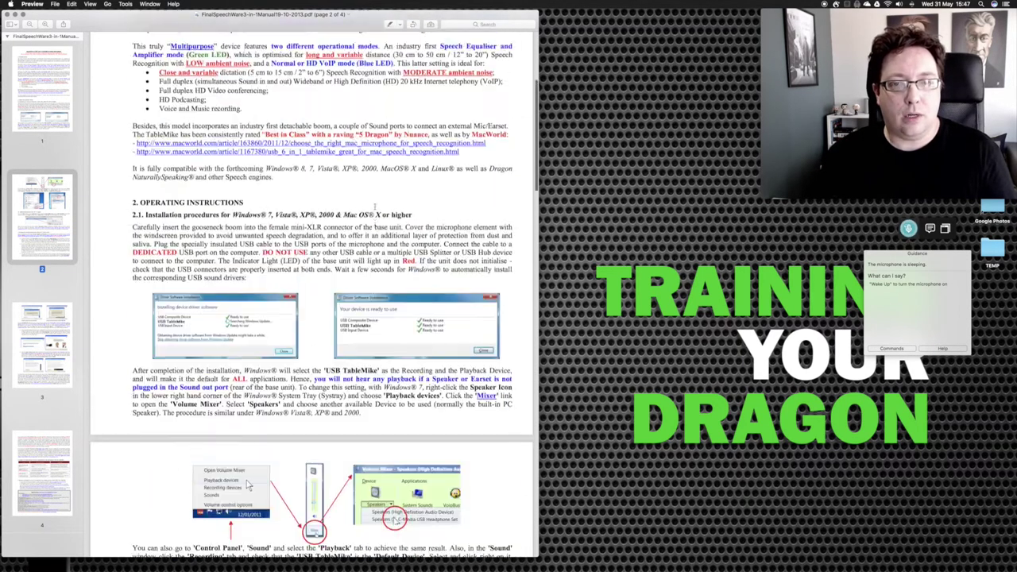
pyautogui.scroll(5, 373, 205)
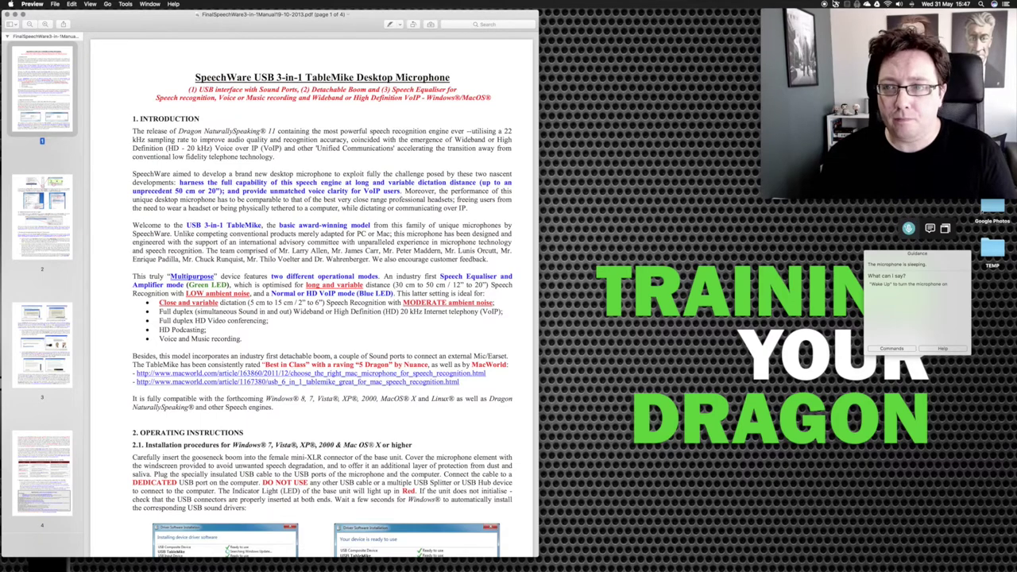
# Check Dragon's dictation options without changes, then close the manual PDF in Preview.
pyautogui.click(835, 5)
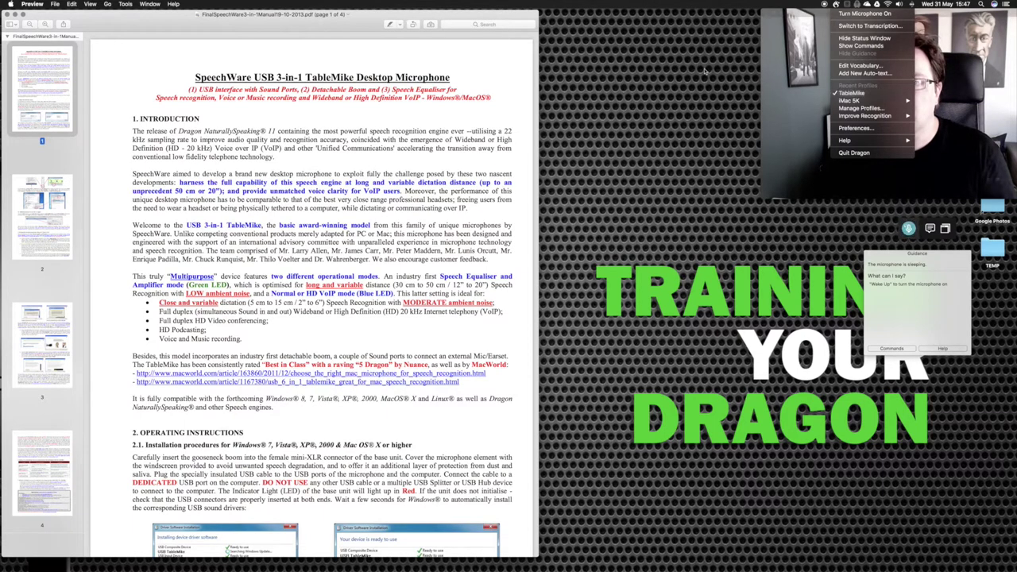
pyautogui.click(102, 13)
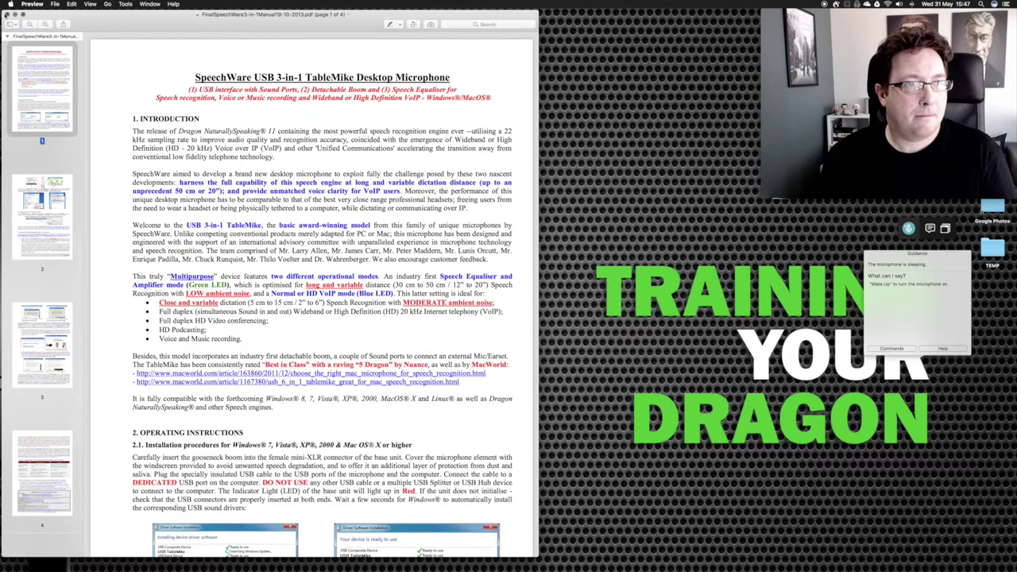
pyautogui.click(6, 15)
# Activate blank Document1 and move its window right, then slightly up and left.
pyautogui.click(228, 26)
pyautogui.moveTo(228, 26); pyautogui.dragTo(292, 28)
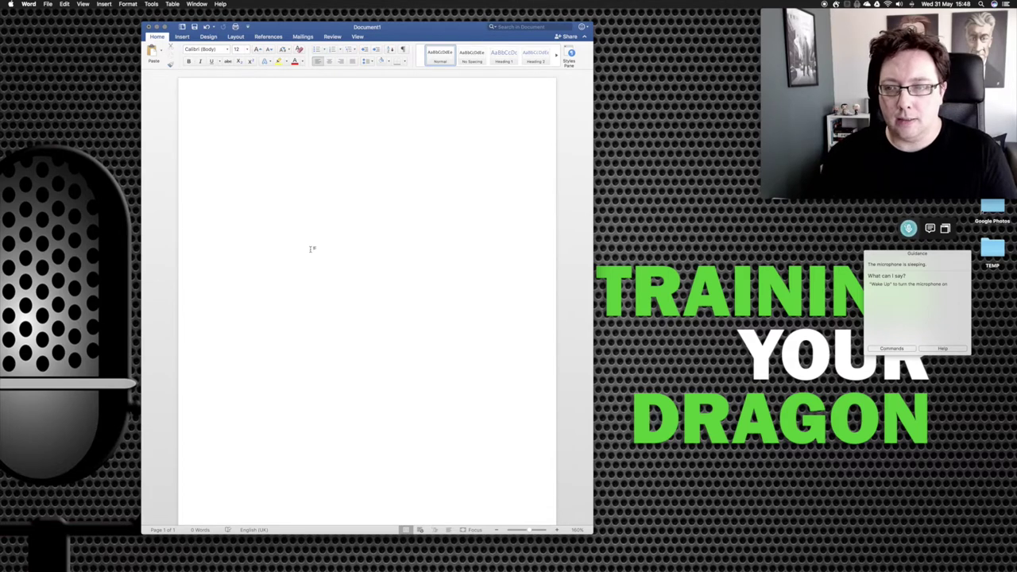
pyautogui.moveTo(420, 27)
pyautogui.mouseDown()
pyautogui.moveTo(427, 19)
pyautogui.moveTo(417, 19)
pyautogui.mouseUp()
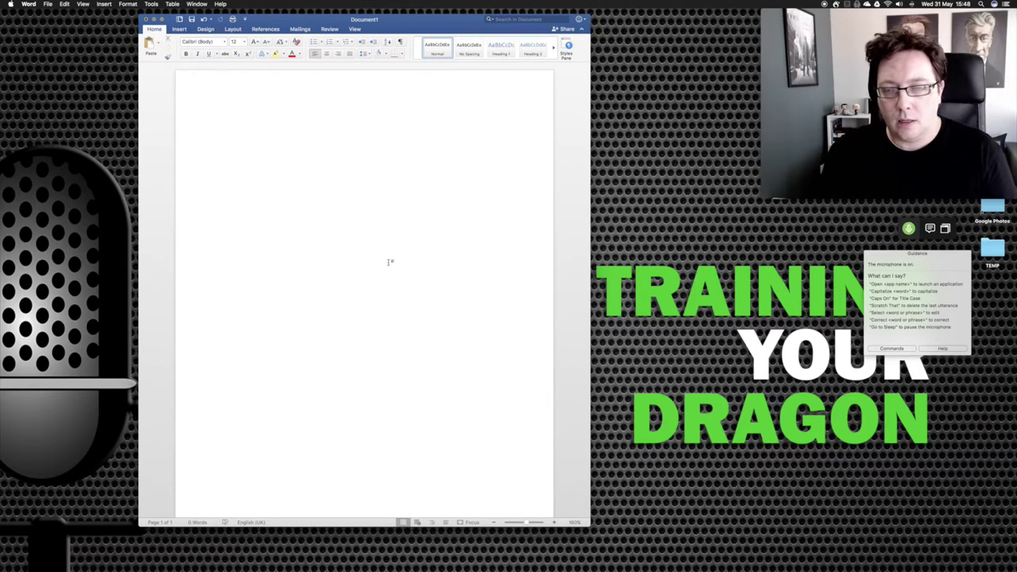
# Dictate the far-field paragraph, remove the misheard 'profile', and finish with 'model with four field algorithms.'.
pyautogui.write('I am')
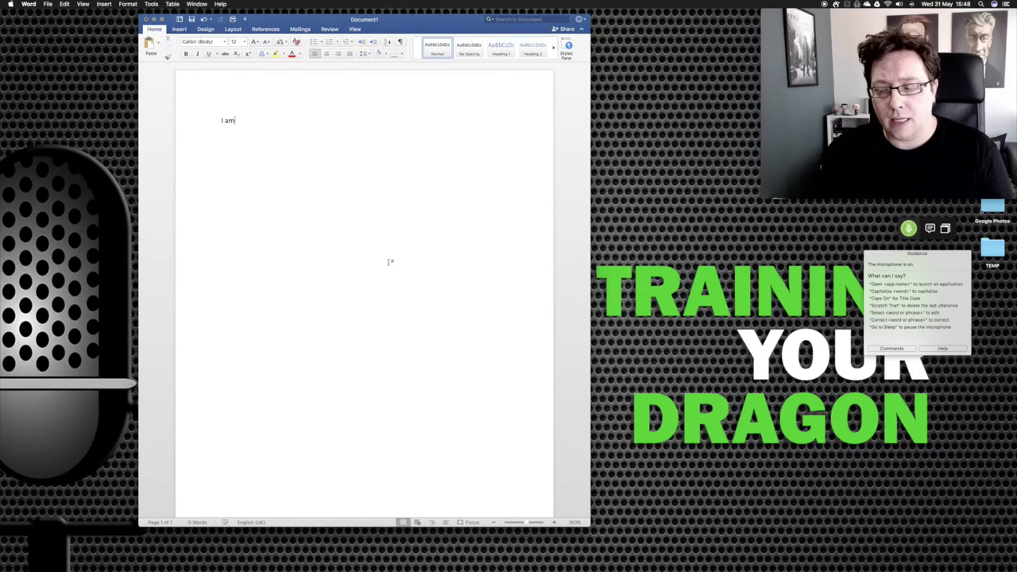
pyautogui.write(' dictating')
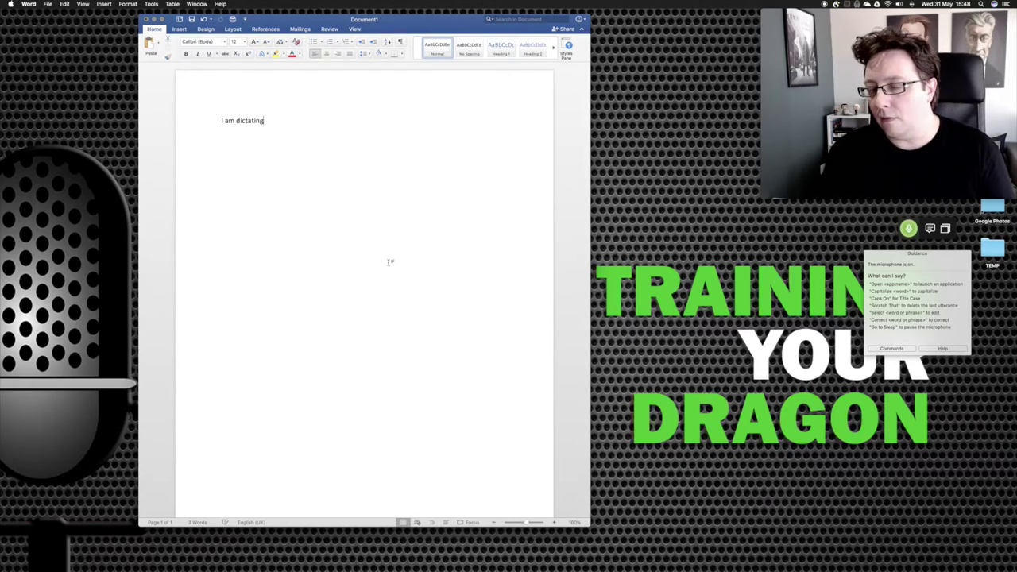
pyautogui.write(' some completely unrehearsed words of the top of my head using')
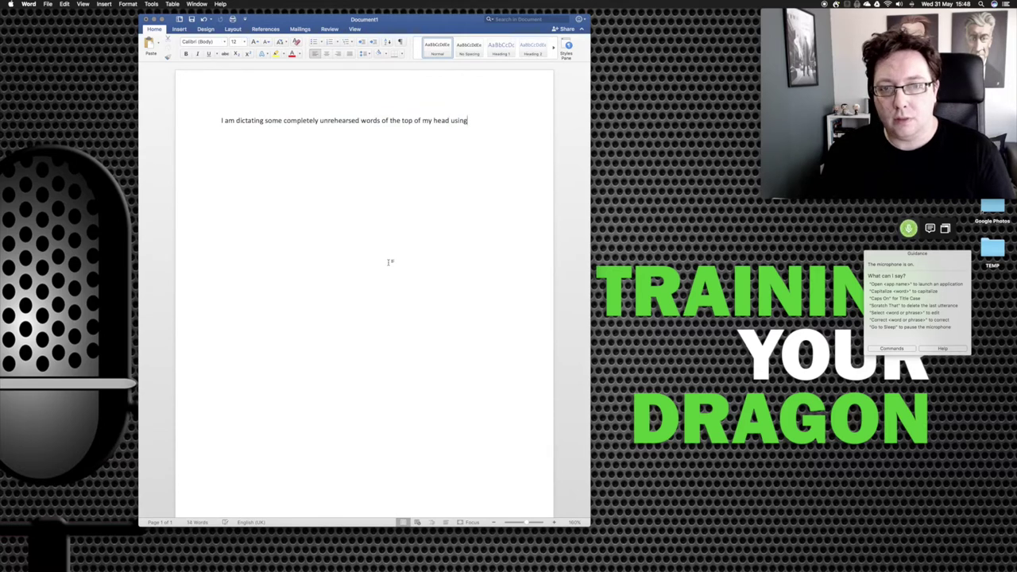
pyautogui.write(' the microphone')
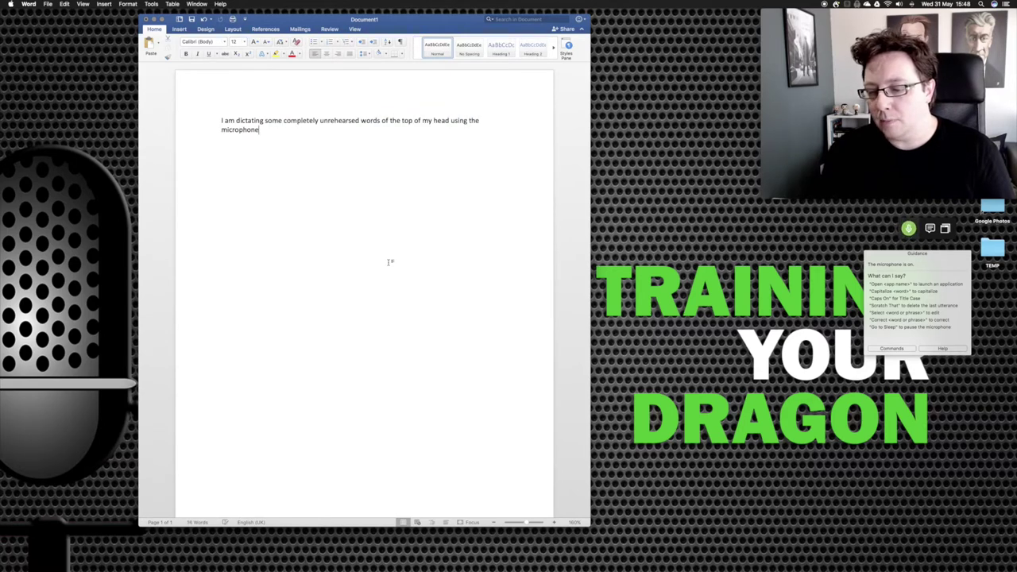
pyautogui.write(' sent to me by SpeechWare')
pyautogui.write('.')
pyautogui.write(' the TableMike')
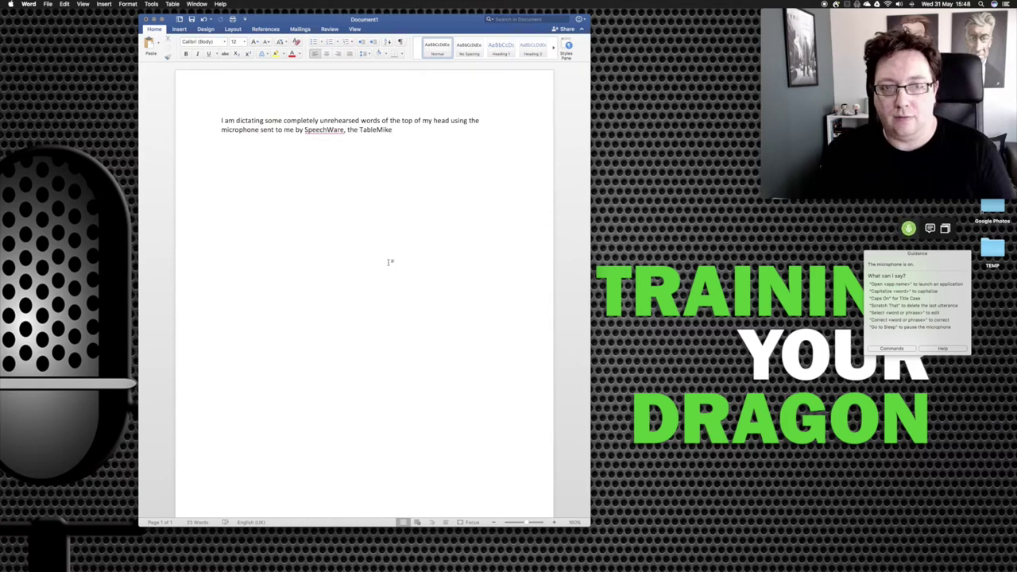
pyautogui.write(' 3 in 1.')
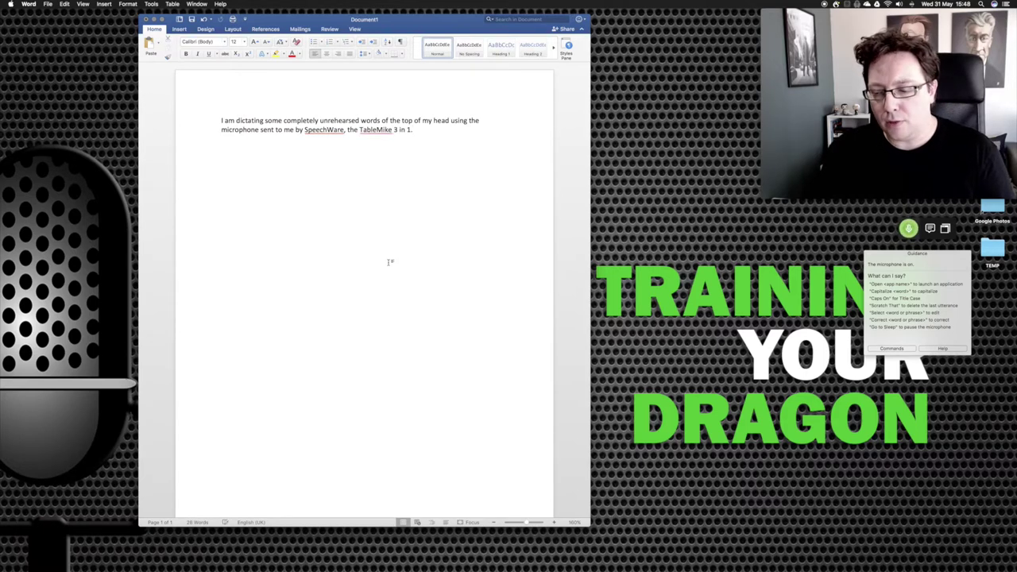
pyautogui.write('This microphone')
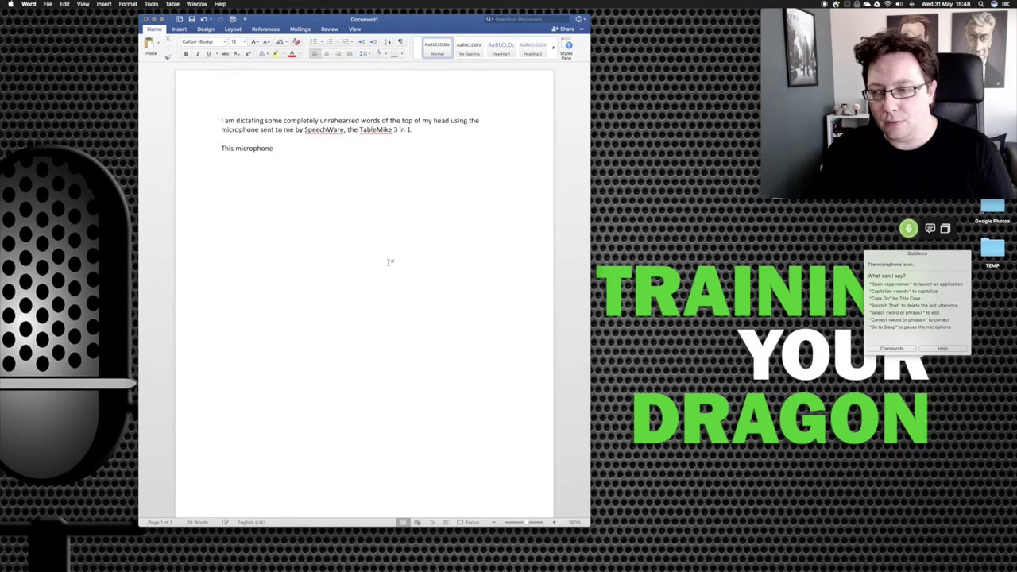
pyautogui.write(' is able to make use of the far field algorithms')
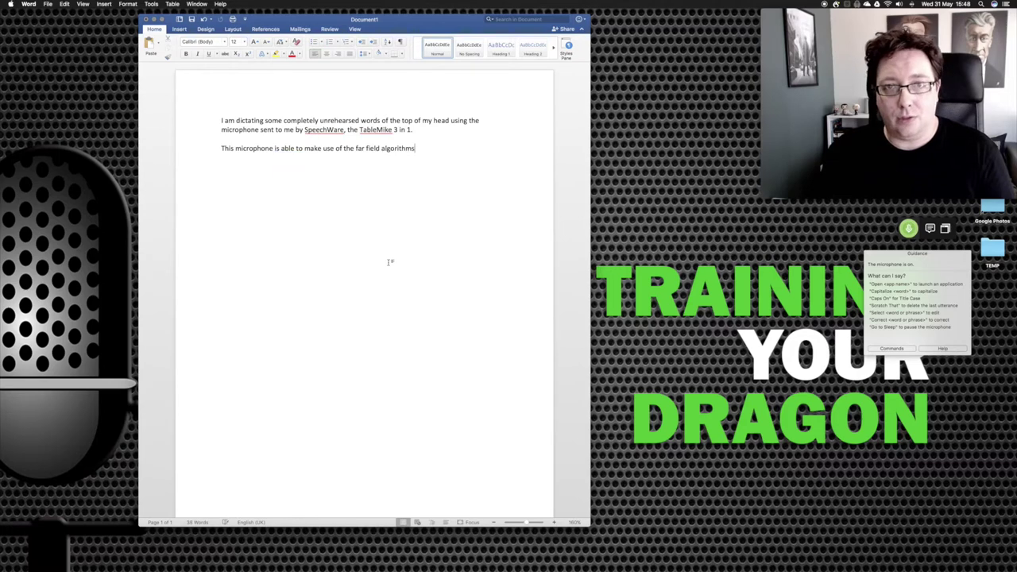
pyautogui.write(' present in the latest versions of Dragon')
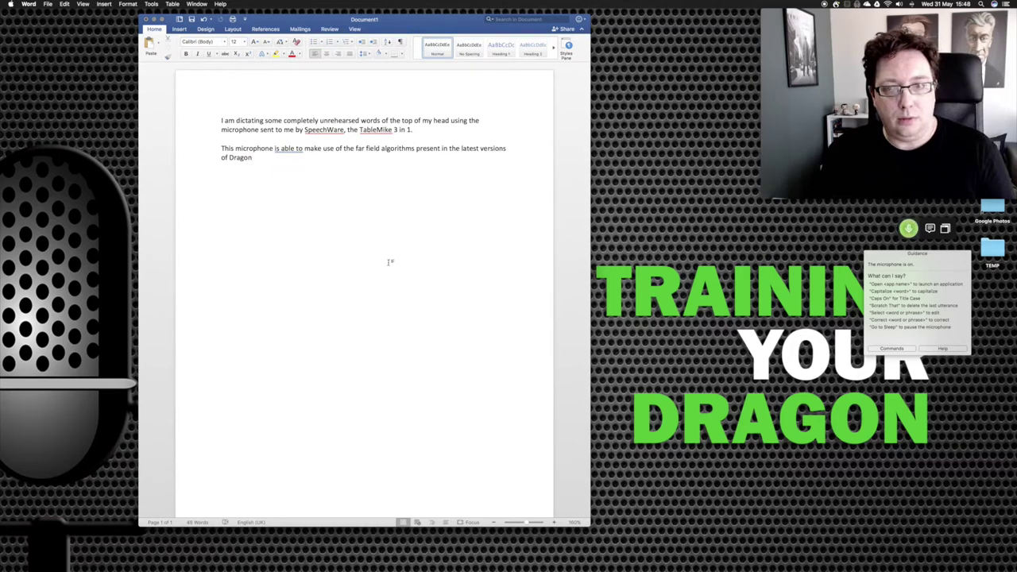
pyautogui.write(' professional individual')
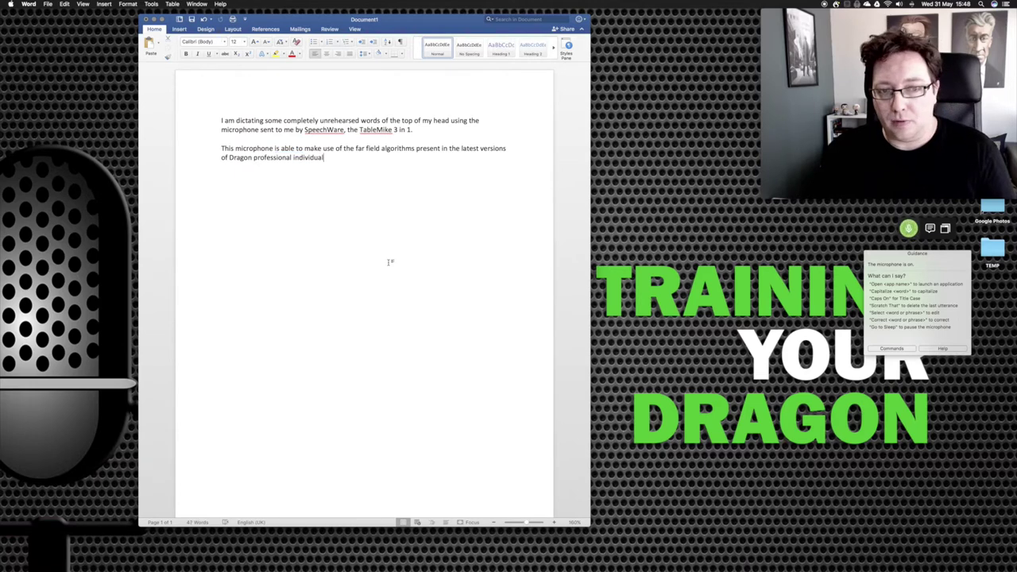
pyautogui.write('Professional Individual')
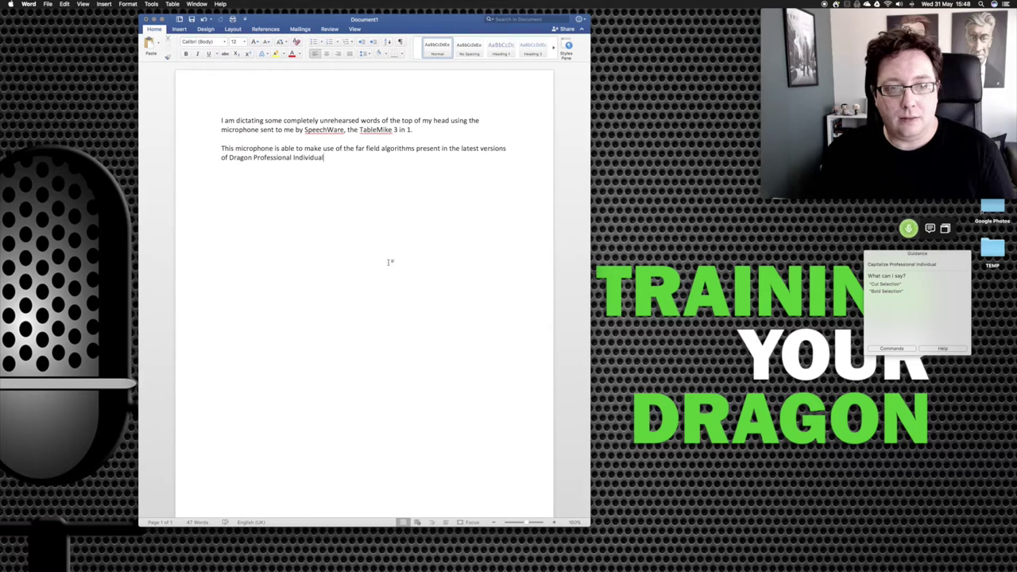
pyautogui.write(' 15')
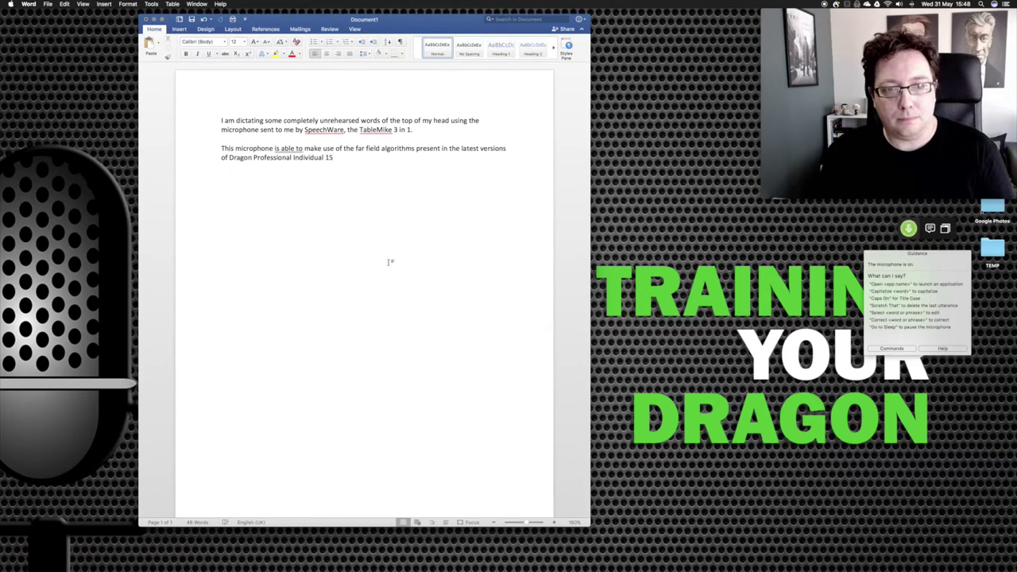
pyautogui.write(' for PC and 6 for Mac.')
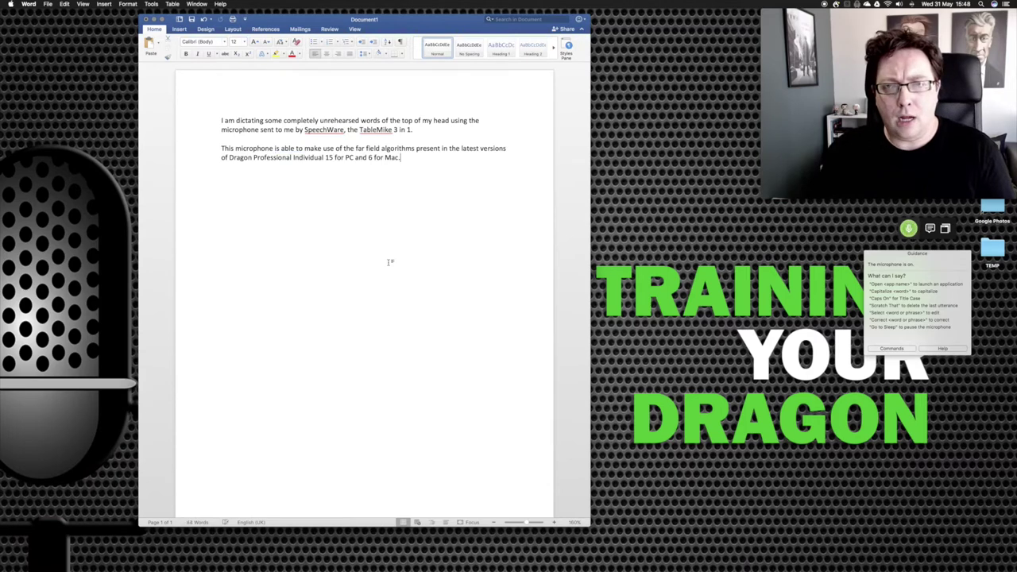
pyautogui.write(' If you have Dragon')
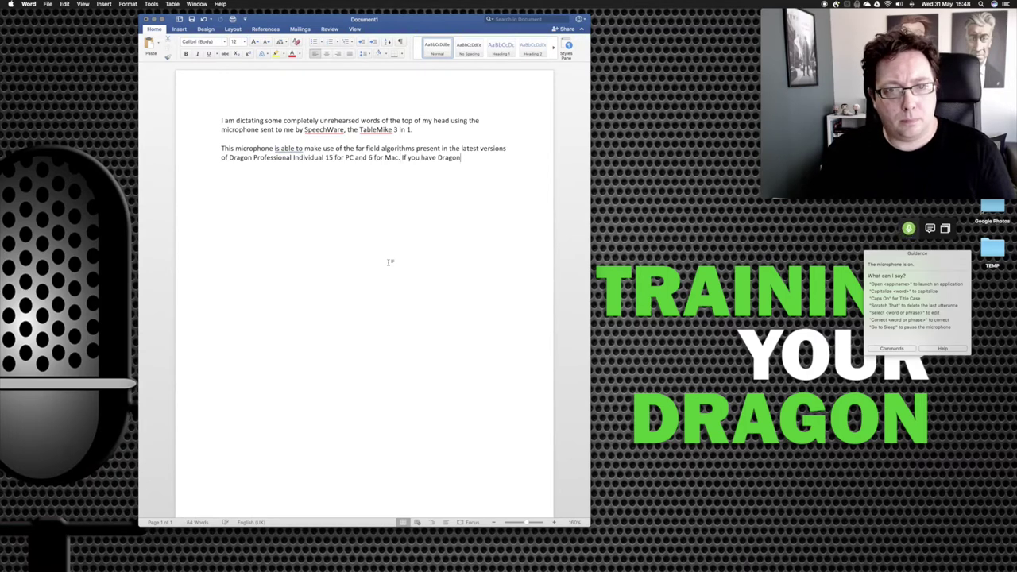
pyautogui.write(' premium')
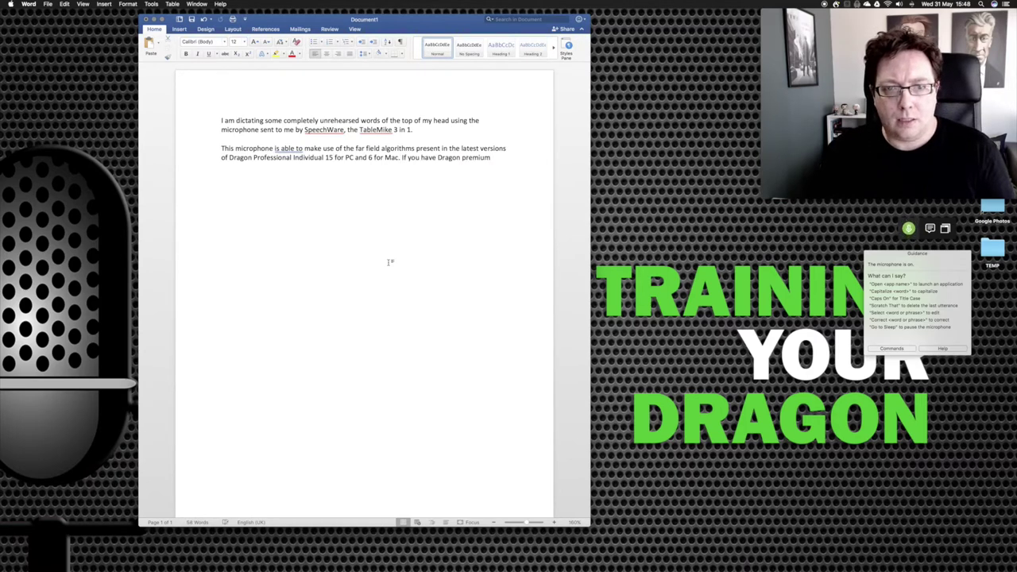
pyautogui.write('Premium')
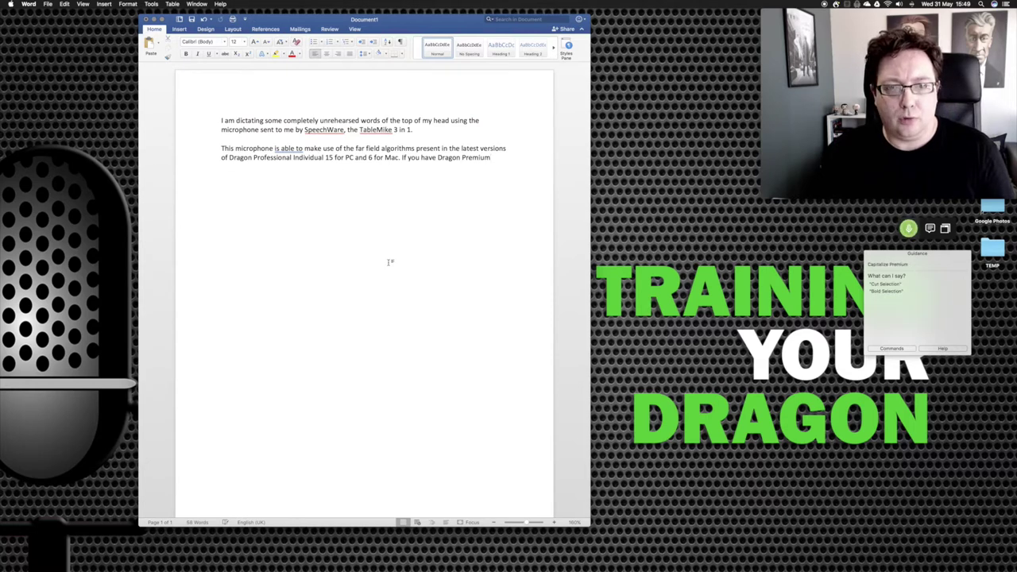
pyautogui.write(' 13')
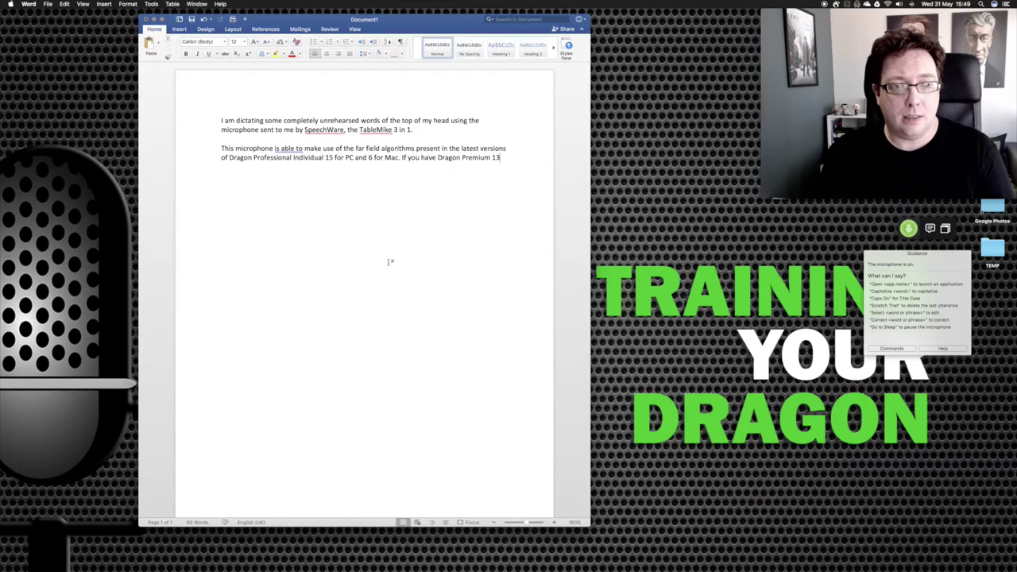
pyautogui.write(' and have a North American accent, you can also')
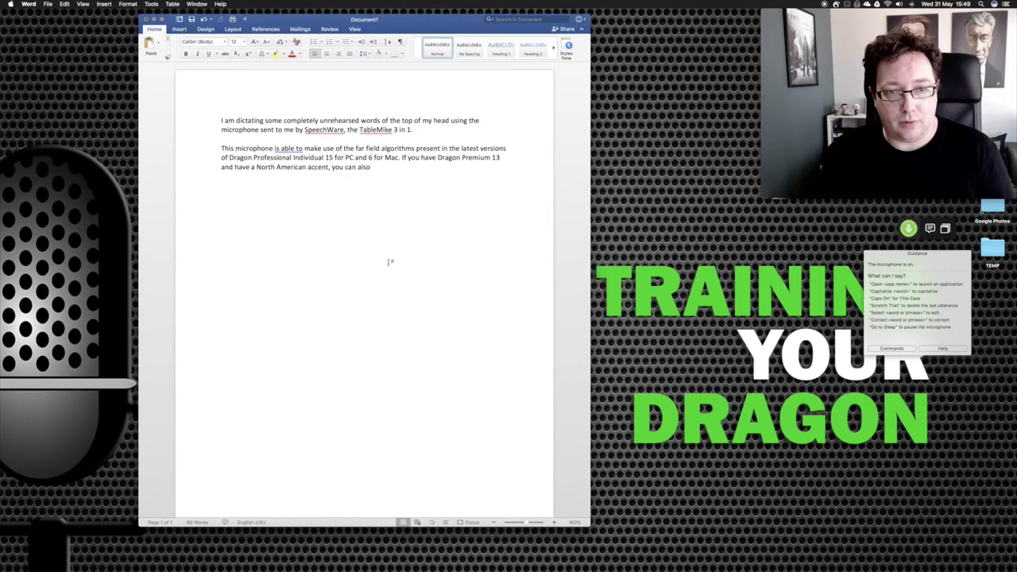
pyautogui.write(' use a far field algorithm')
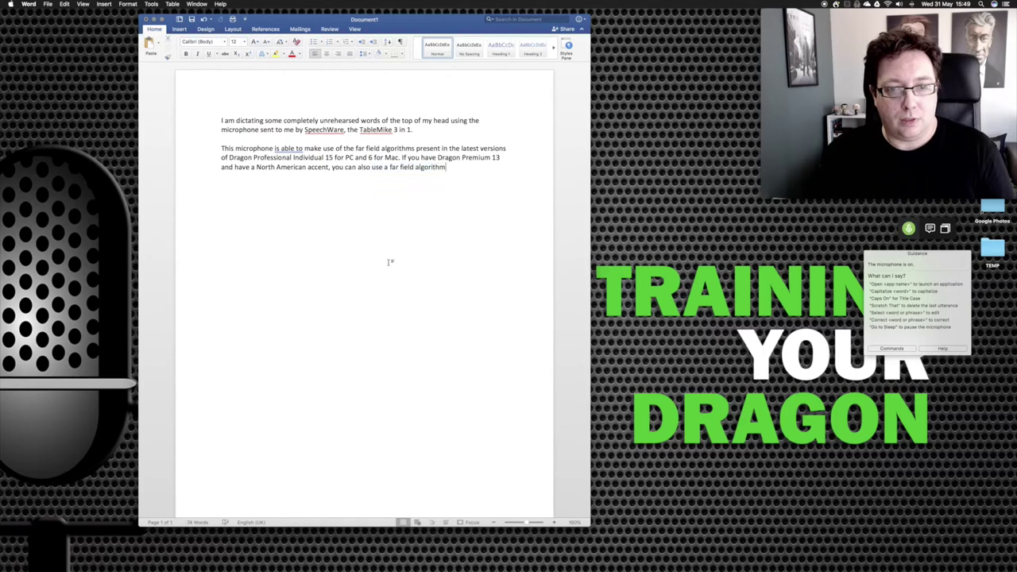
pyautogui.write('.')
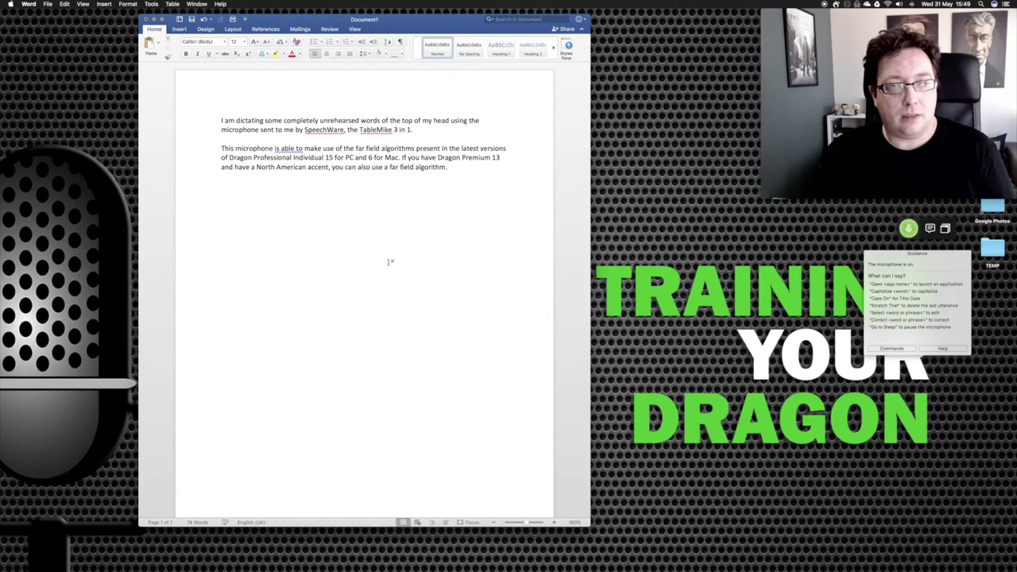
pyautogui.write(' However,')
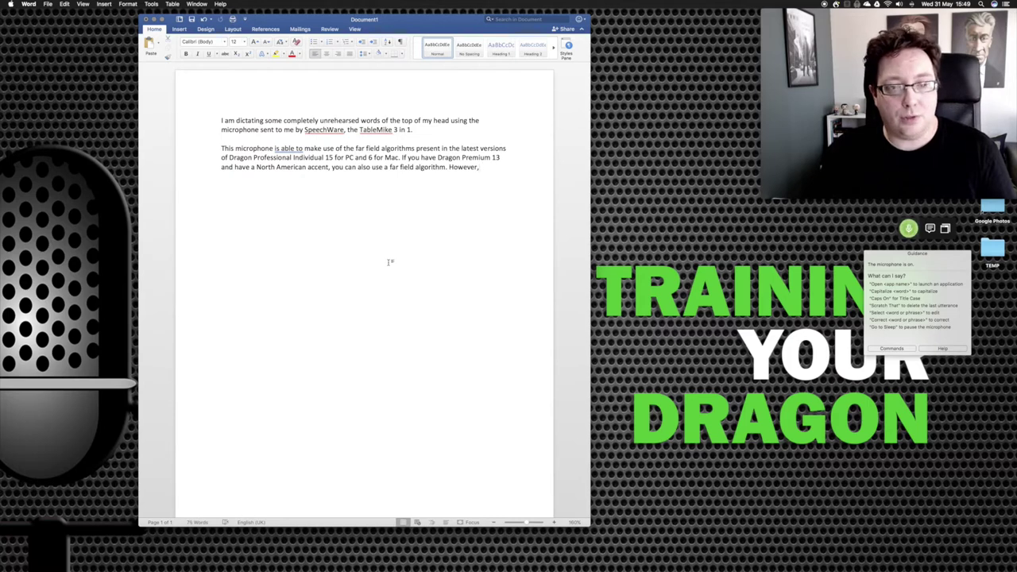
pyautogui.write(' all accents in the current versions of the software')
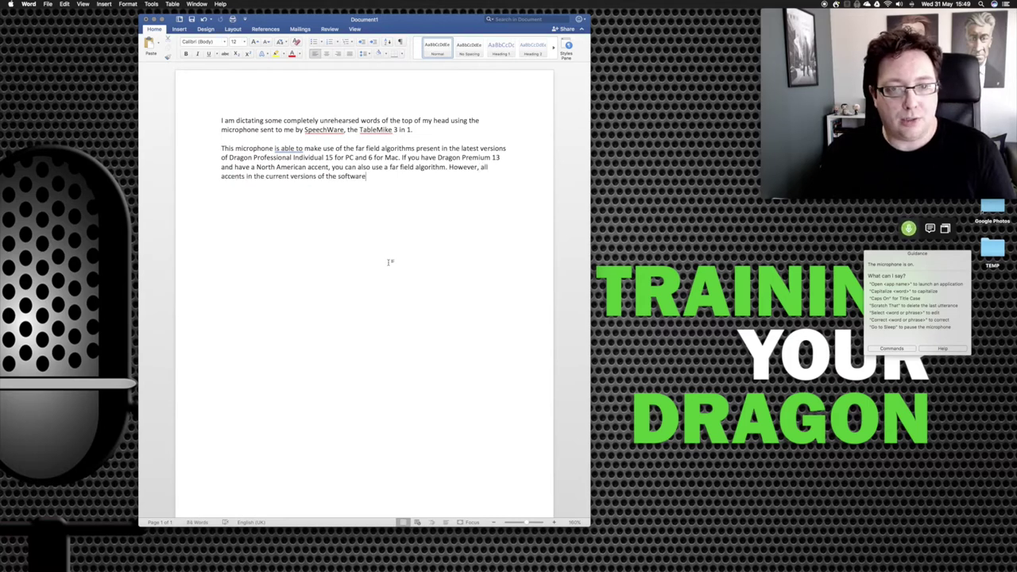
pyautogui.write(' mentioned above')
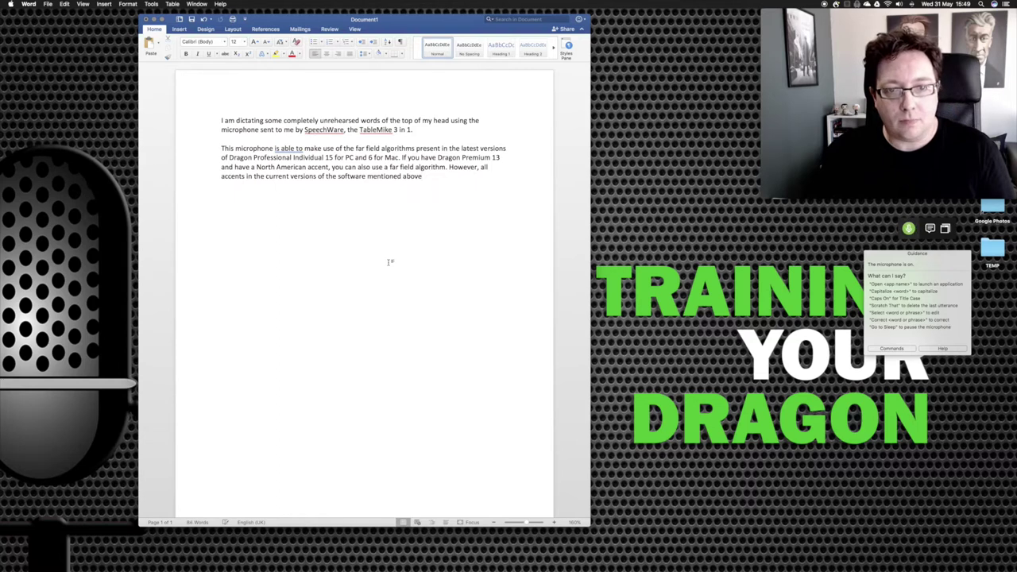
pyautogui.write(' share this new')
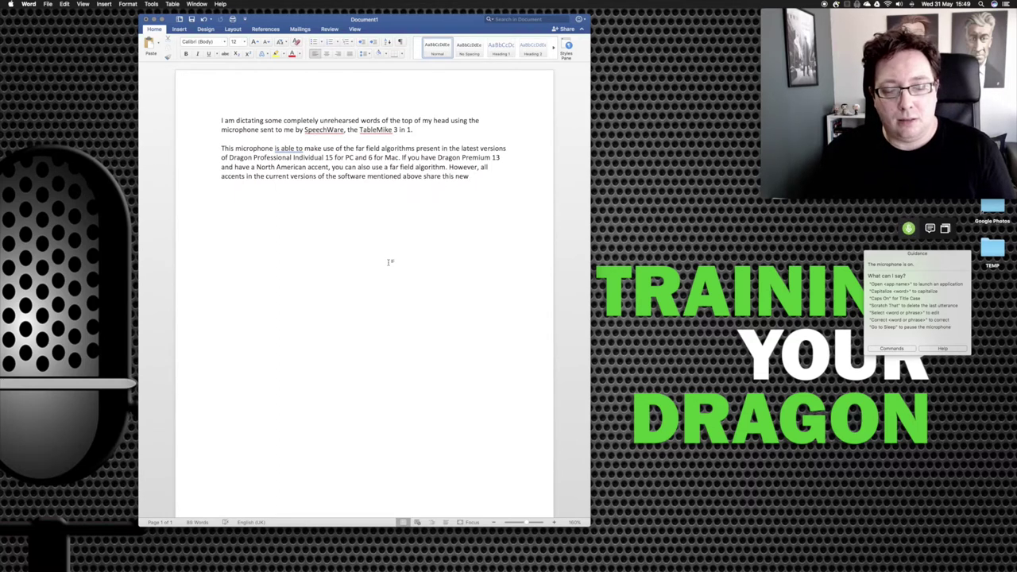
pyautogui.write(' deep learning')
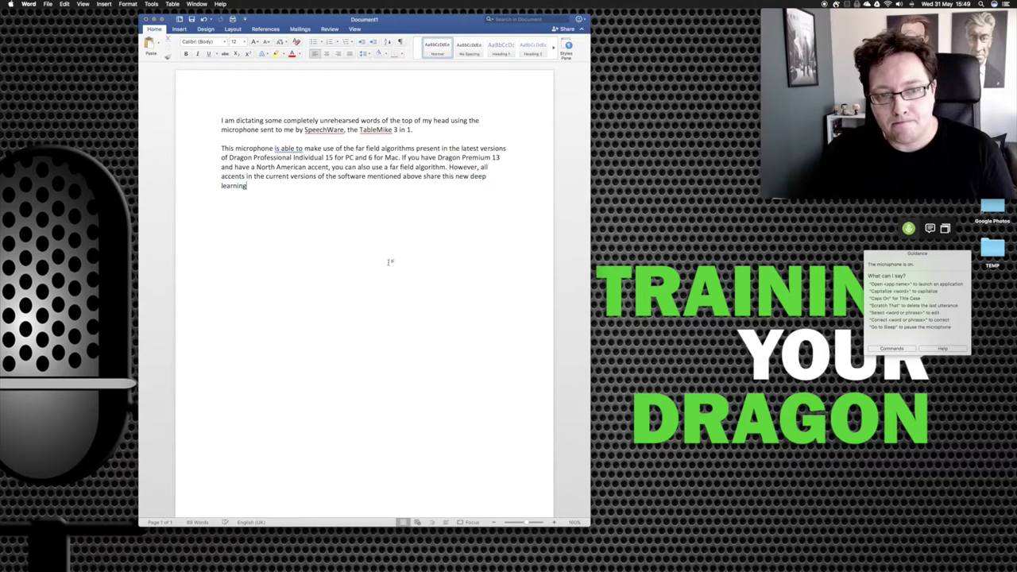
pyautogui.write(' profile')
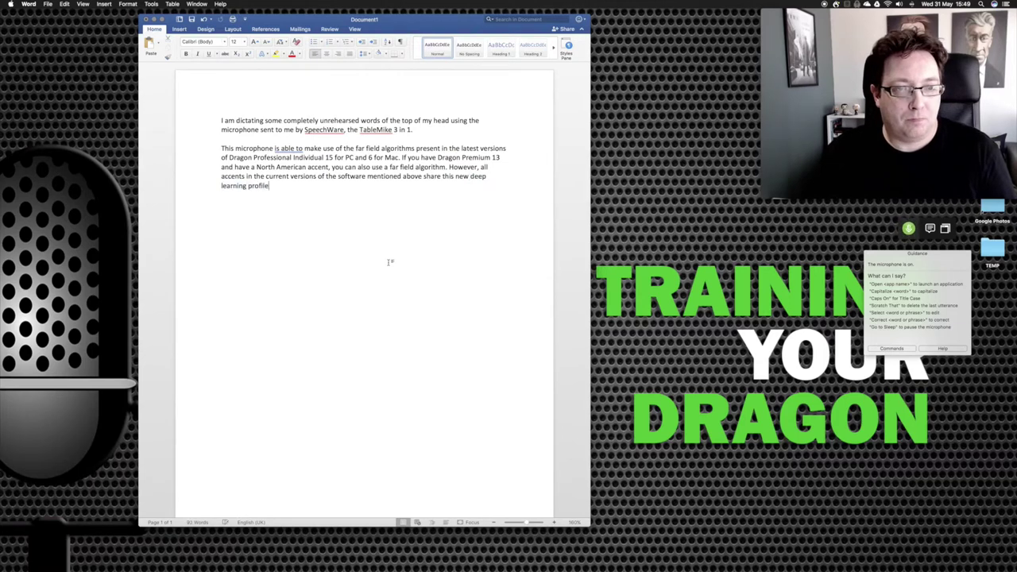
pyautogui.press('BackSpace')
pyautogui.press('BackSpace')
pyautogui.press('BackSpace')
pyautogui.press('BackSpace')
pyautogui.press('BackSpace')
pyautogui.press('BackSpace')
pyautogui.press('BackSpace')
pyautogui.press('BackSpace')
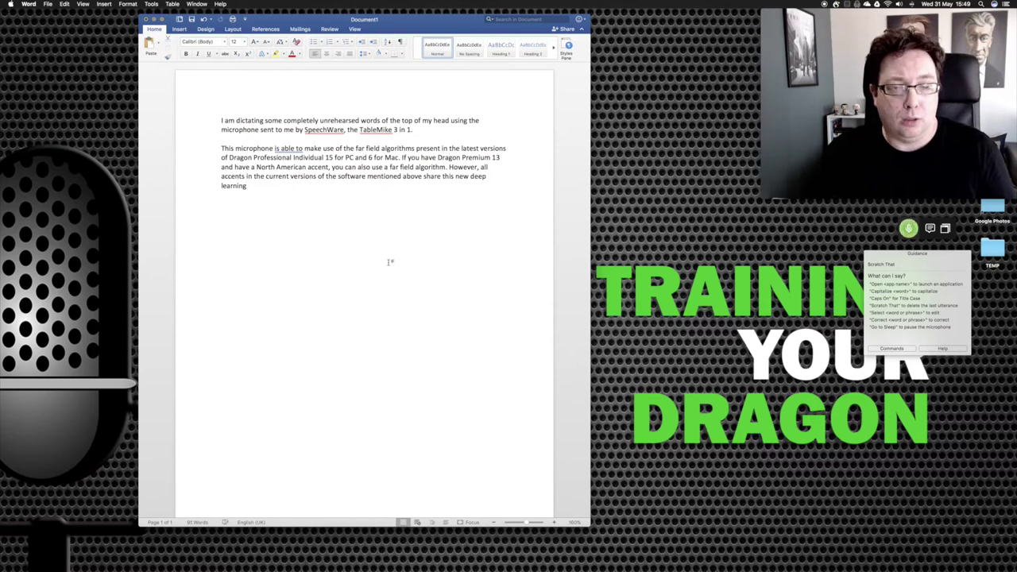
pyautogui.write('model')
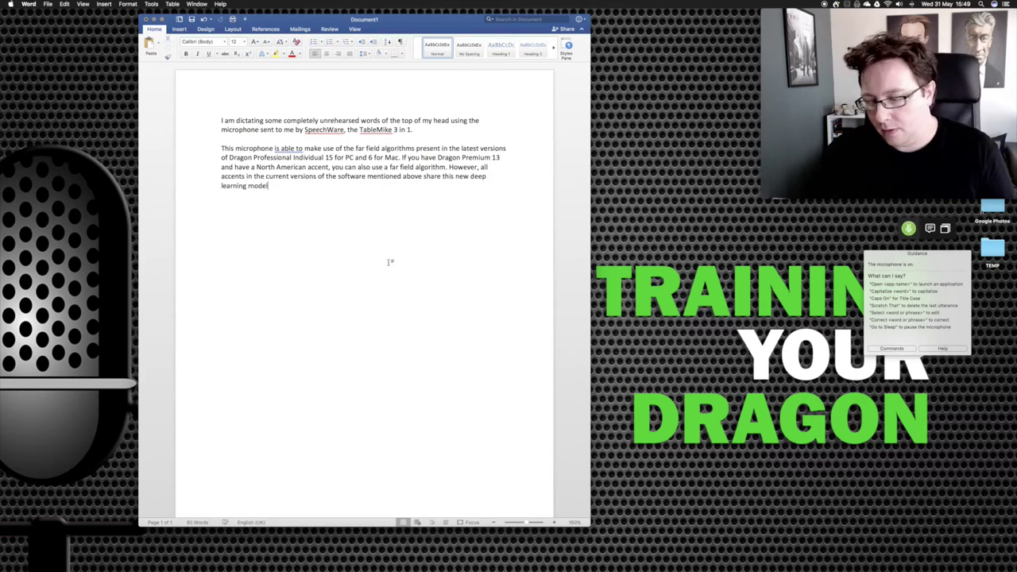
pyautogui.write(' with')
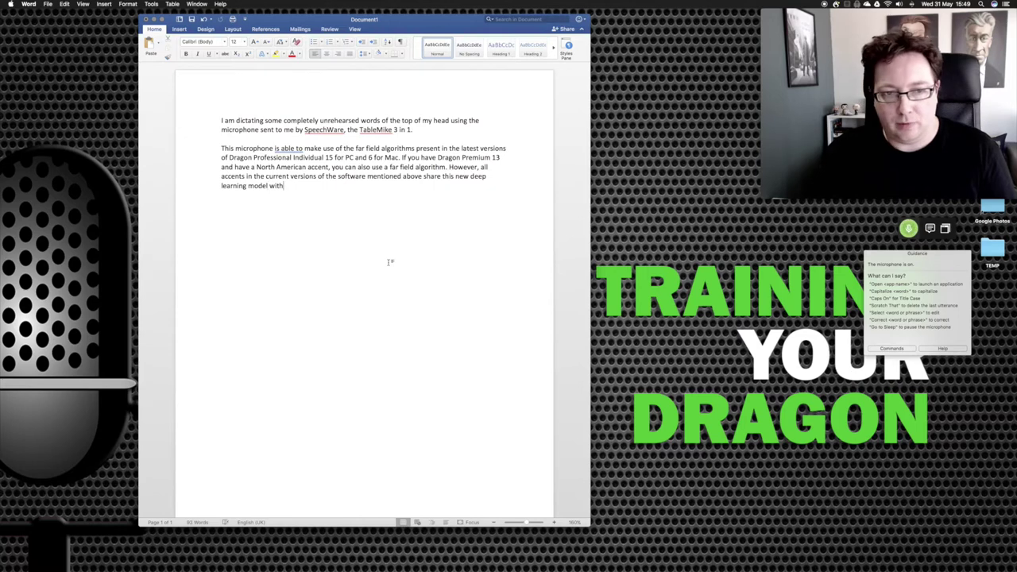
pyautogui.write(' four field algorithms.')
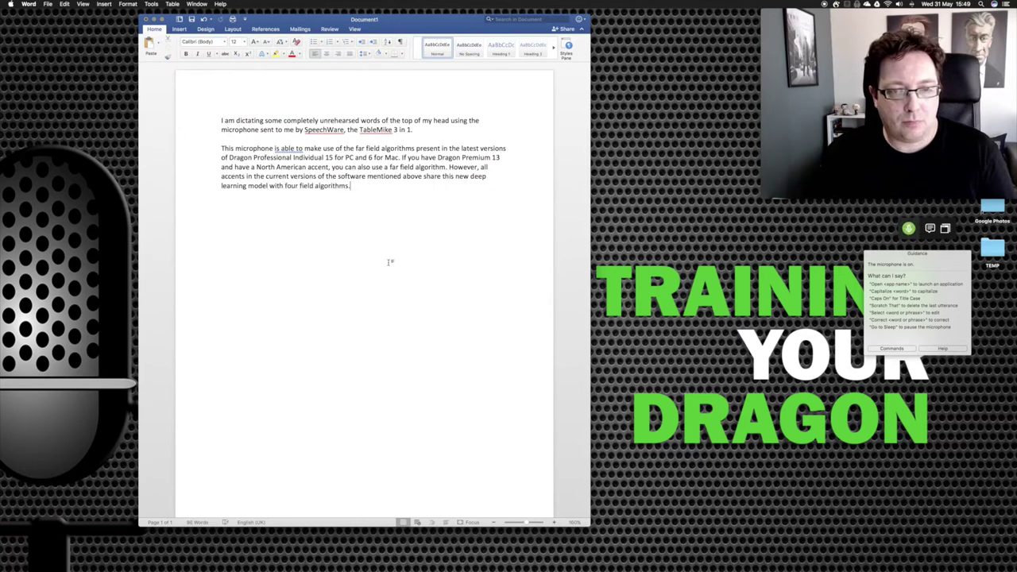
# Start a new paragraph: 'As you can see, this is an incredibly accurate microphone… barely been trained.'.
pyautogui.press('Return')
pyautogui.press('Return')
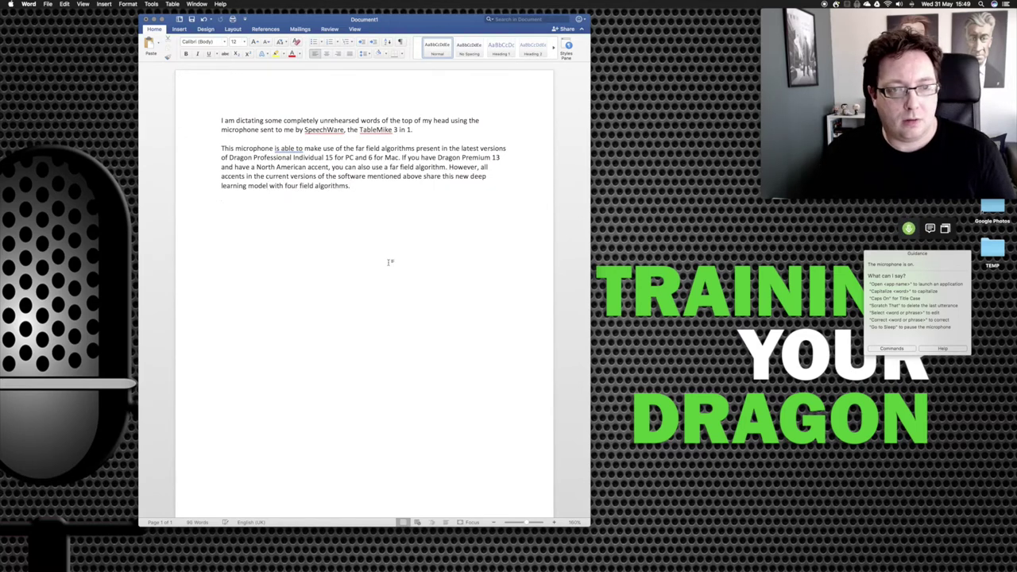
pyautogui.write('As you can see,')
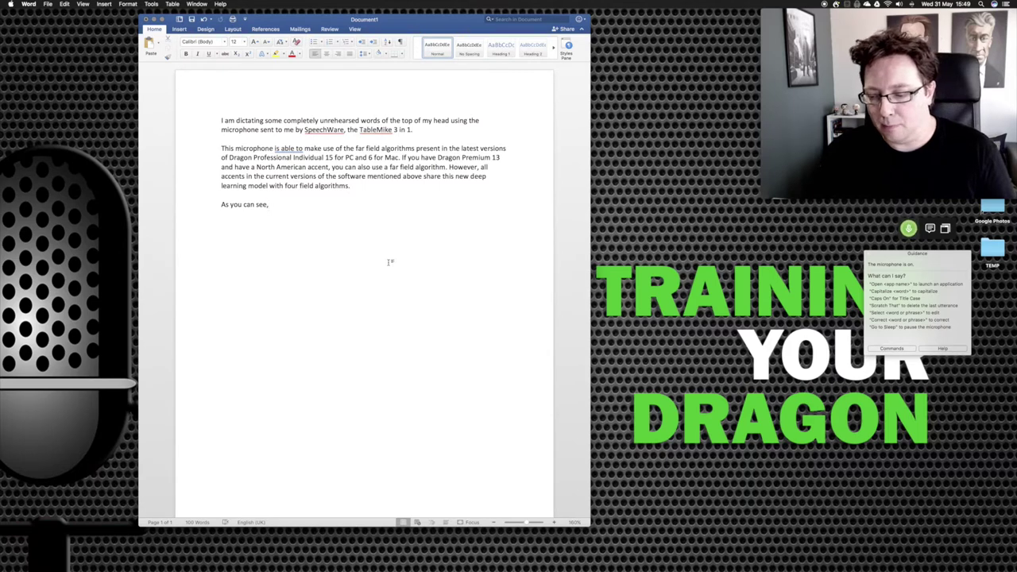
pyautogui.write('this is an incredibly accurate microphone for something that has barely been trained.')
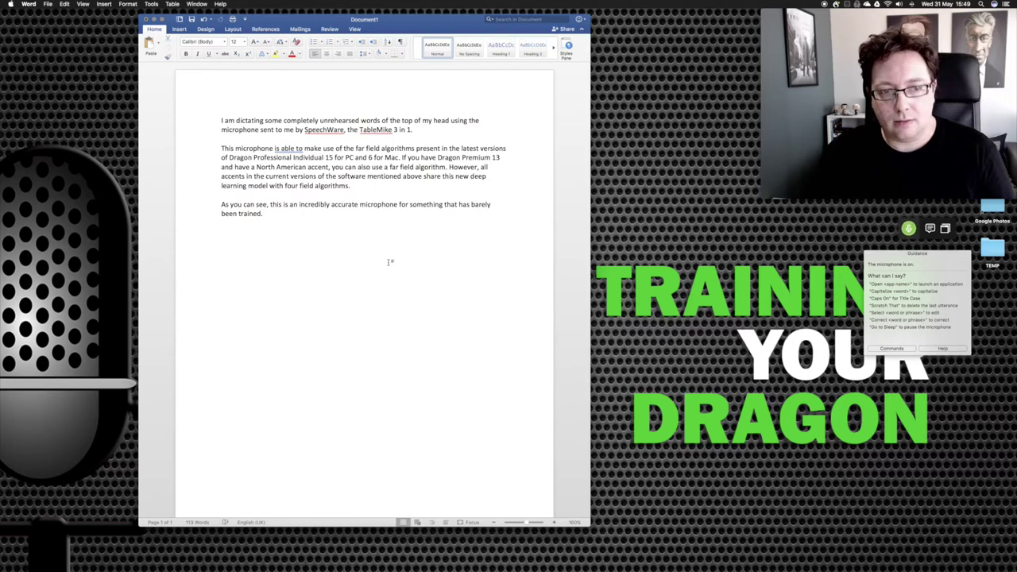
pyautogui.write(' I am interested to see how well it does')
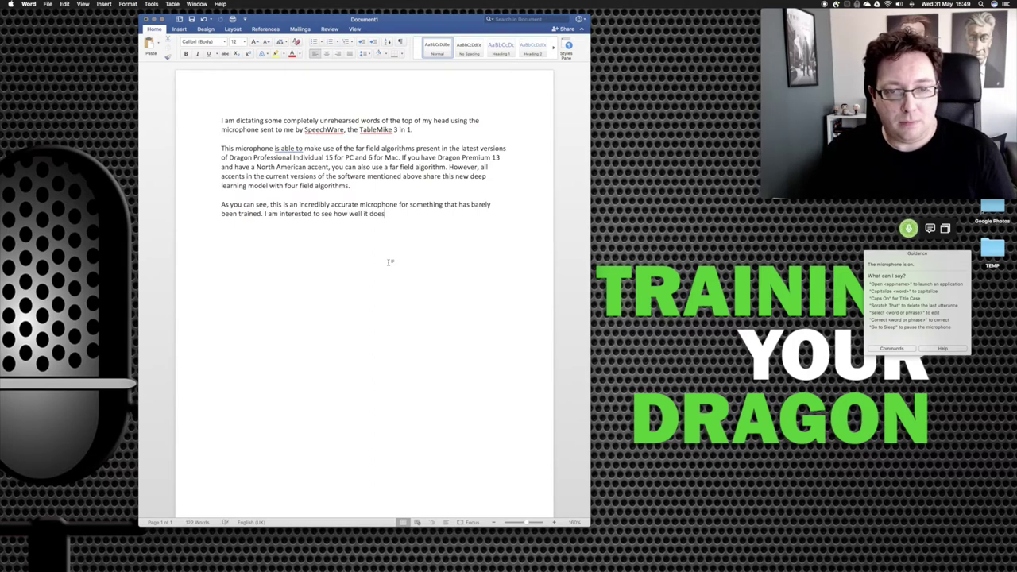
pyautogui.write(' in the future')
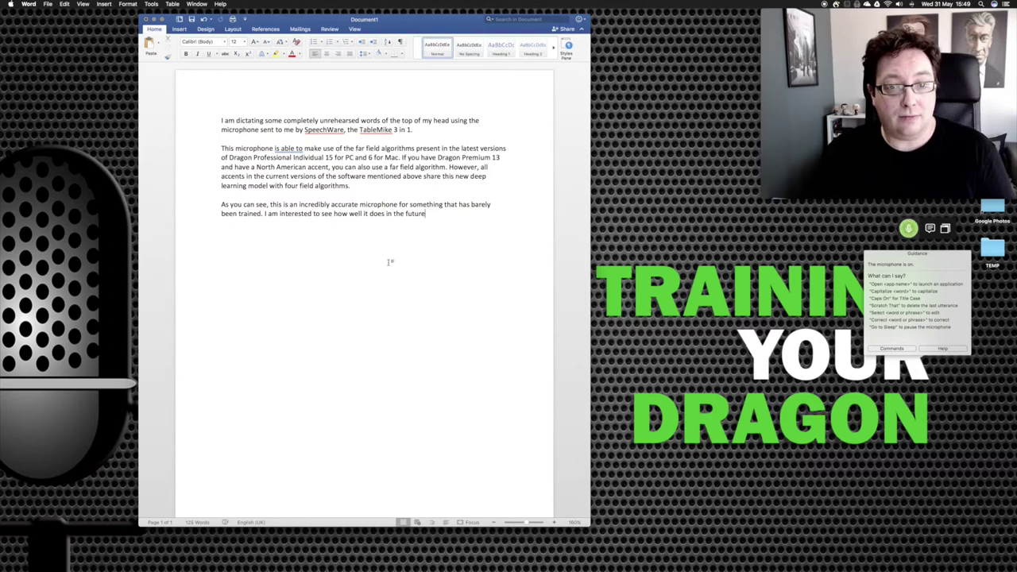
pyautogui.write(' once I have')
pyautogui.write(' fed more of my')
pyautogui.write(' documents,')
pyautogui.write(' my specific writing and')
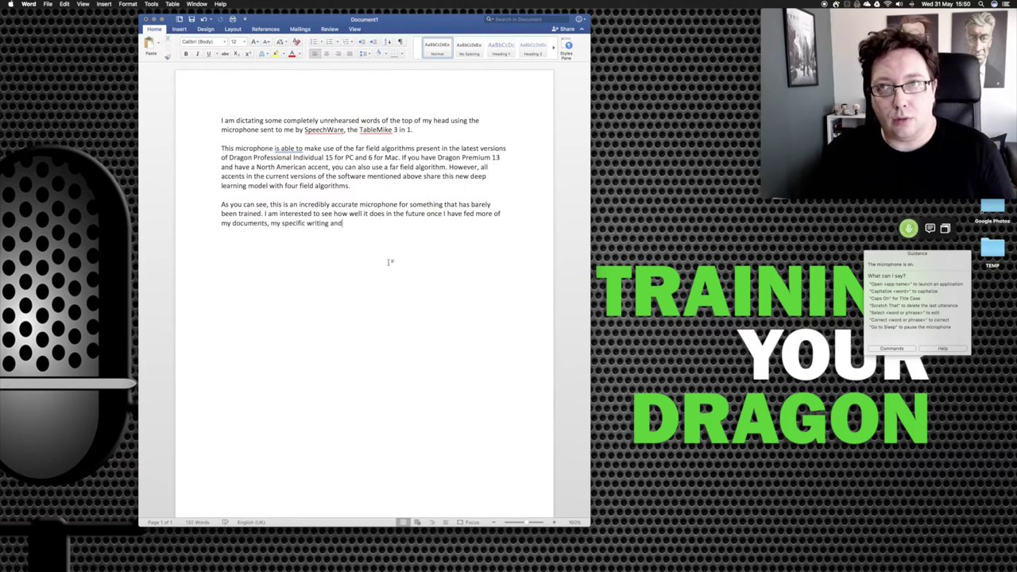
pyautogui.write(' trained it to')
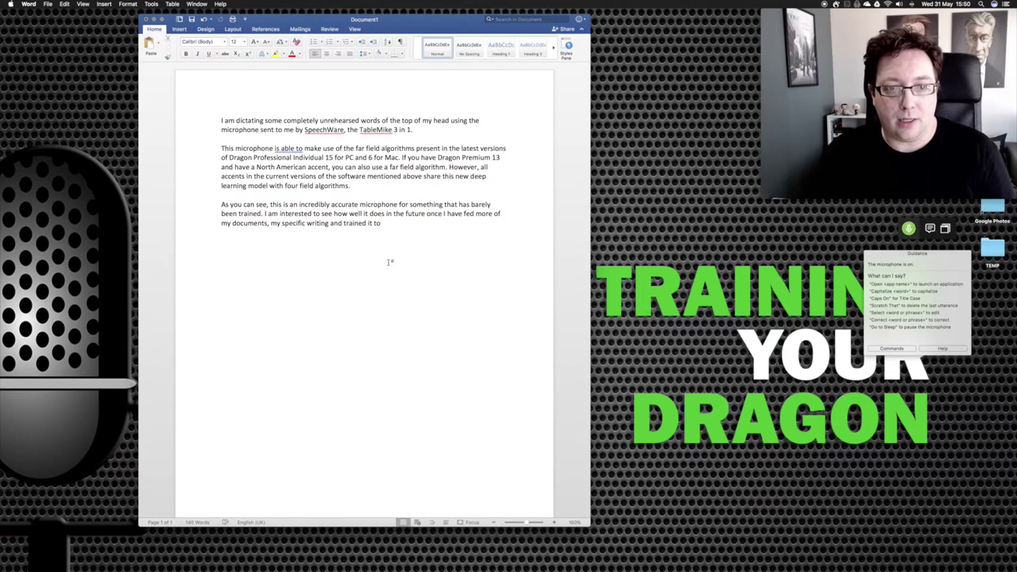
pyautogui.write(' specific words and phrases in my vocabulary.')
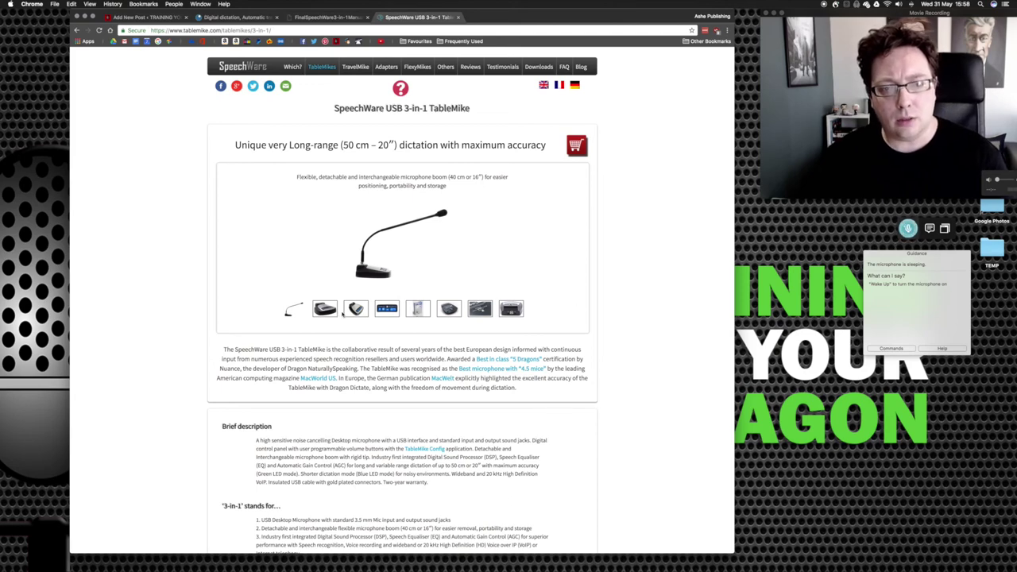
pyautogui.click(332, 312)
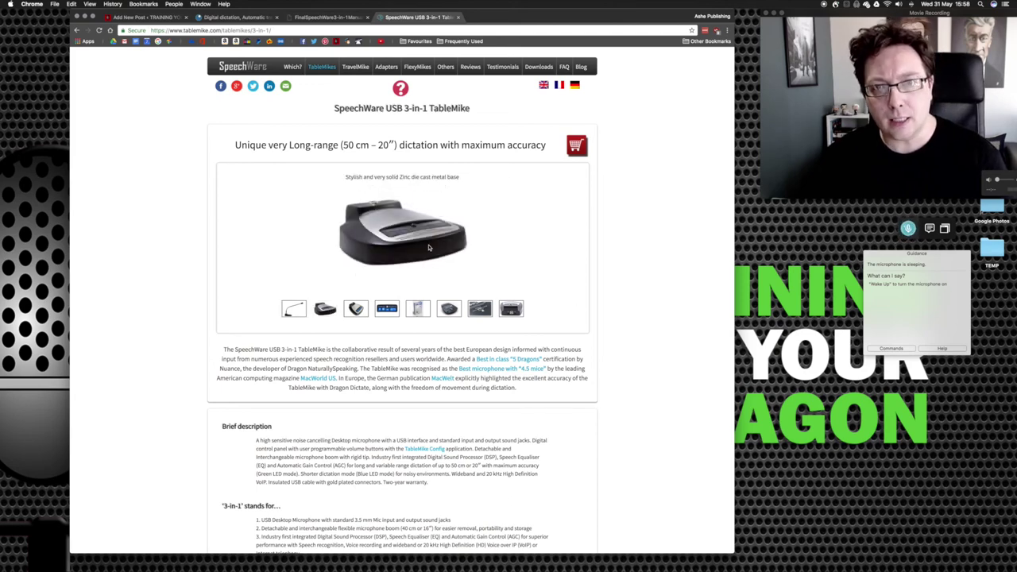
pyautogui.click(294, 311)
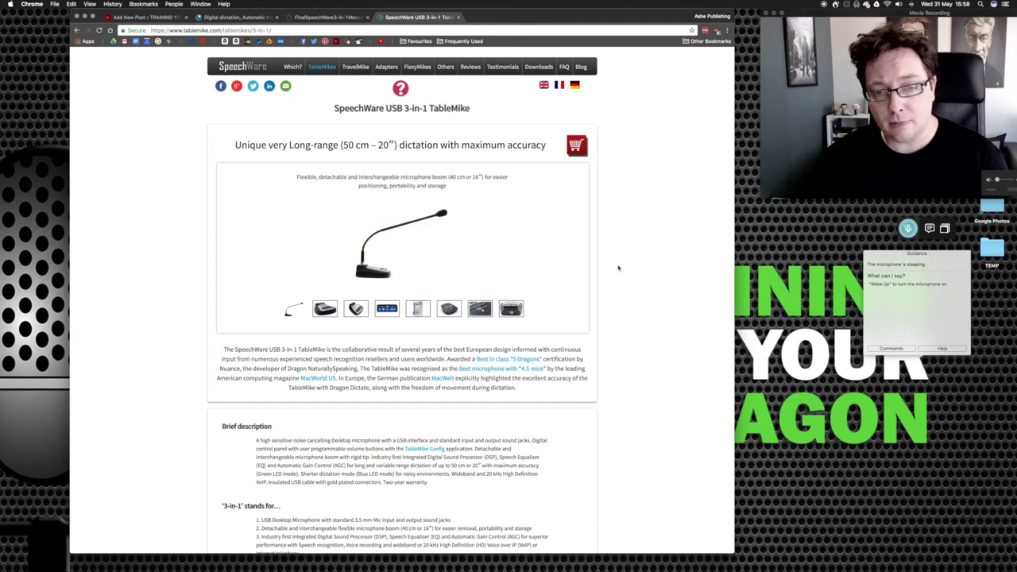